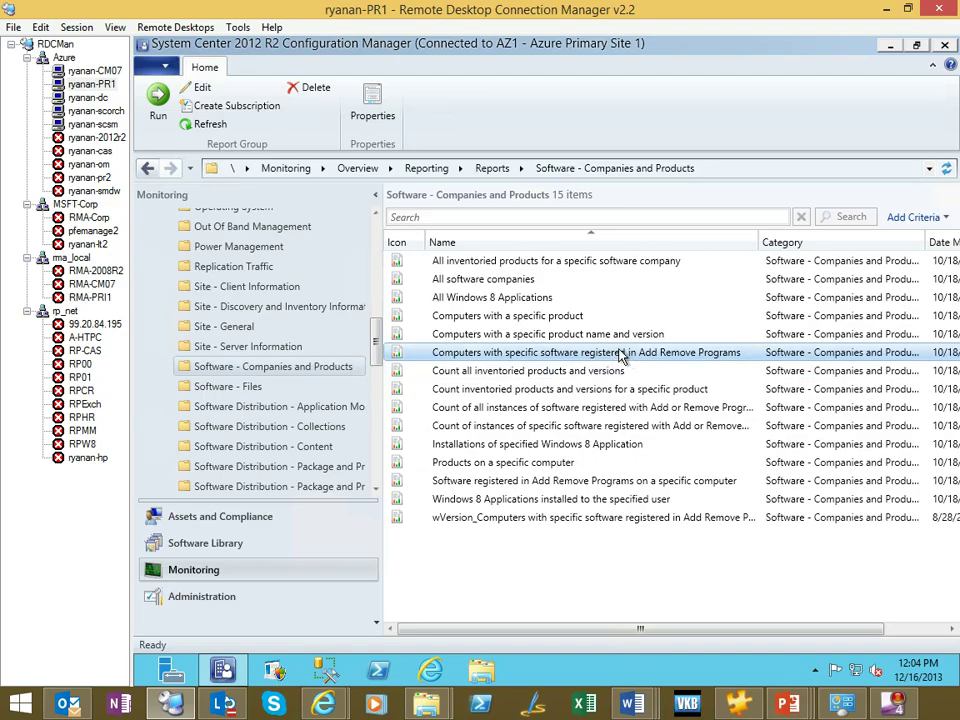
# - Run the "Computers with specific software registered in Add Remove Programs" report for Microsoft Silverlight on the All Systems collection and review its rows
pyautogui.rightClick(521, 355)
pyautogui.click(554, 365)
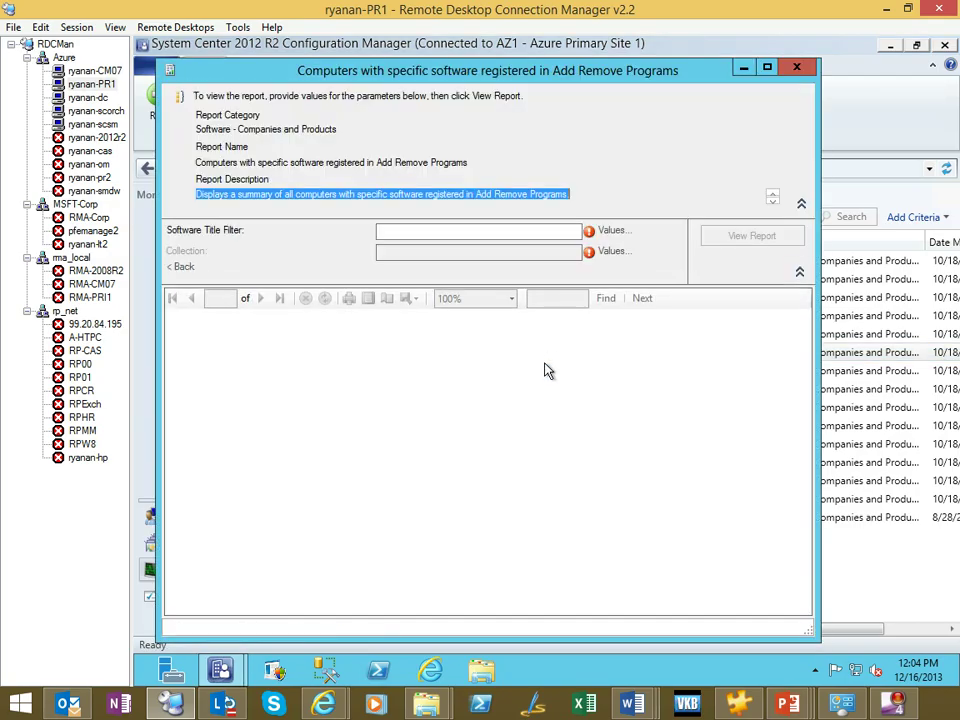
pyautogui.click(432, 232)
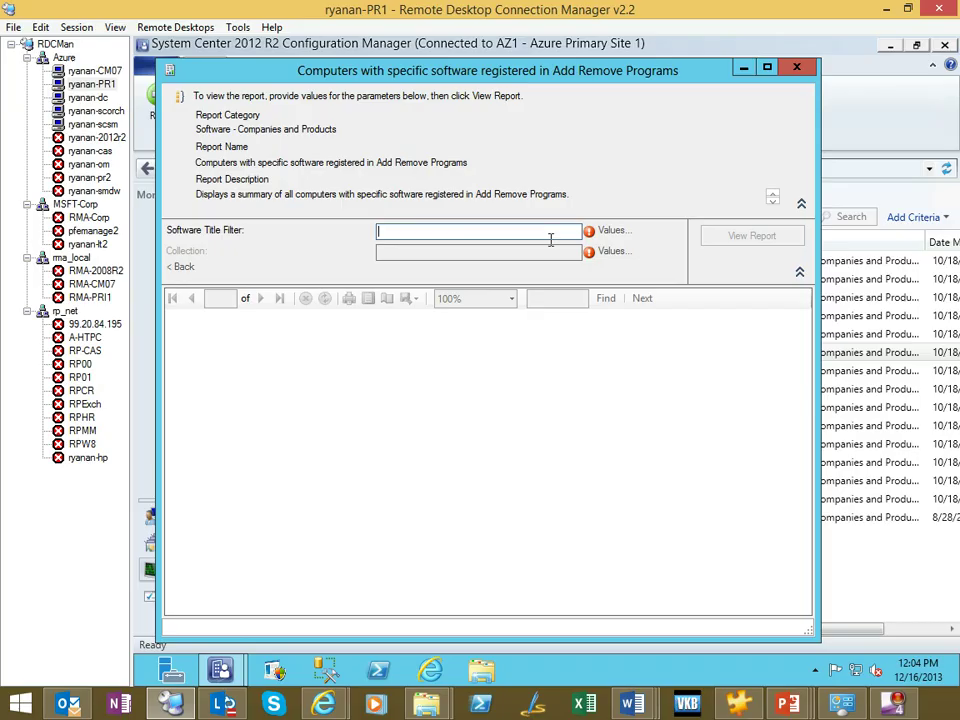
pyautogui.write('Microsoft Silverlight')
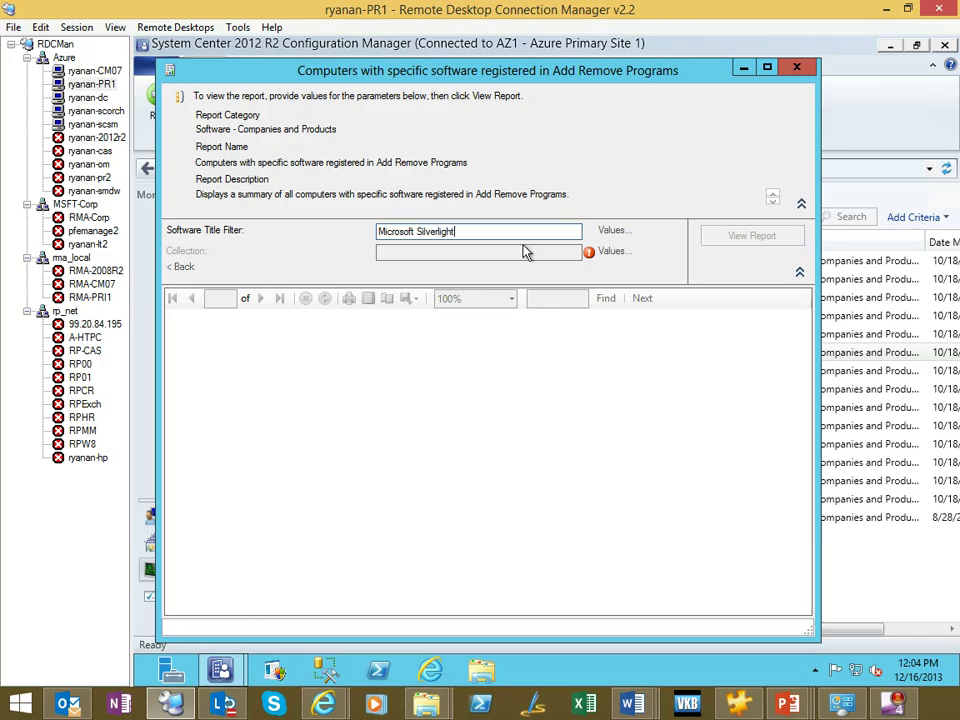
pyautogui.click(577, 259)
pyautogui.click(615, 253)
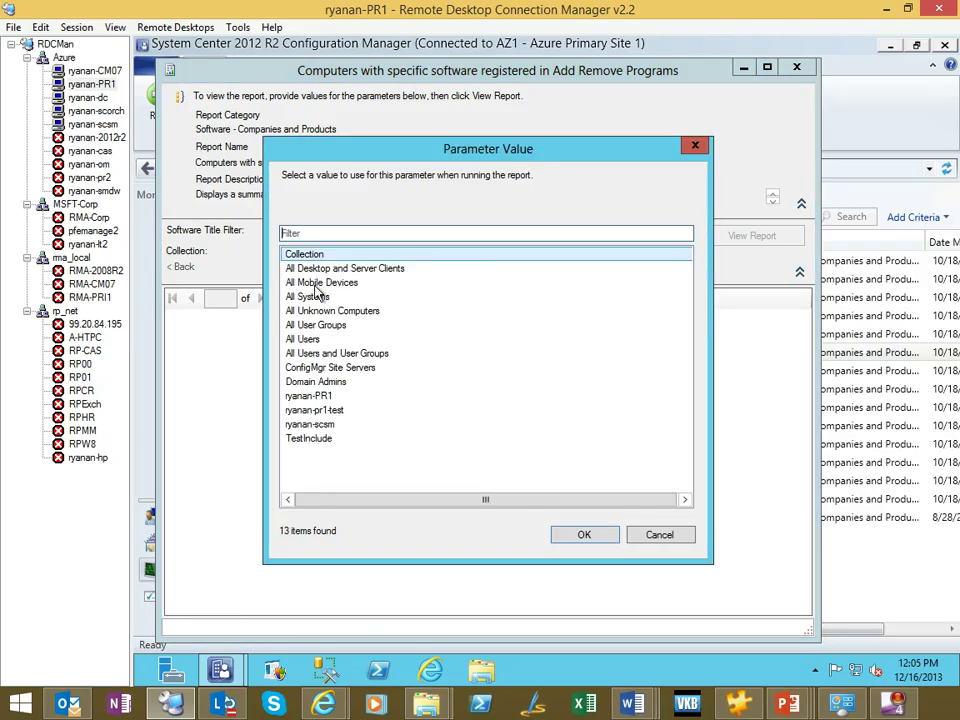
pyautogui.doubleClick(315, 297)
pyautogui.click(787, 237)
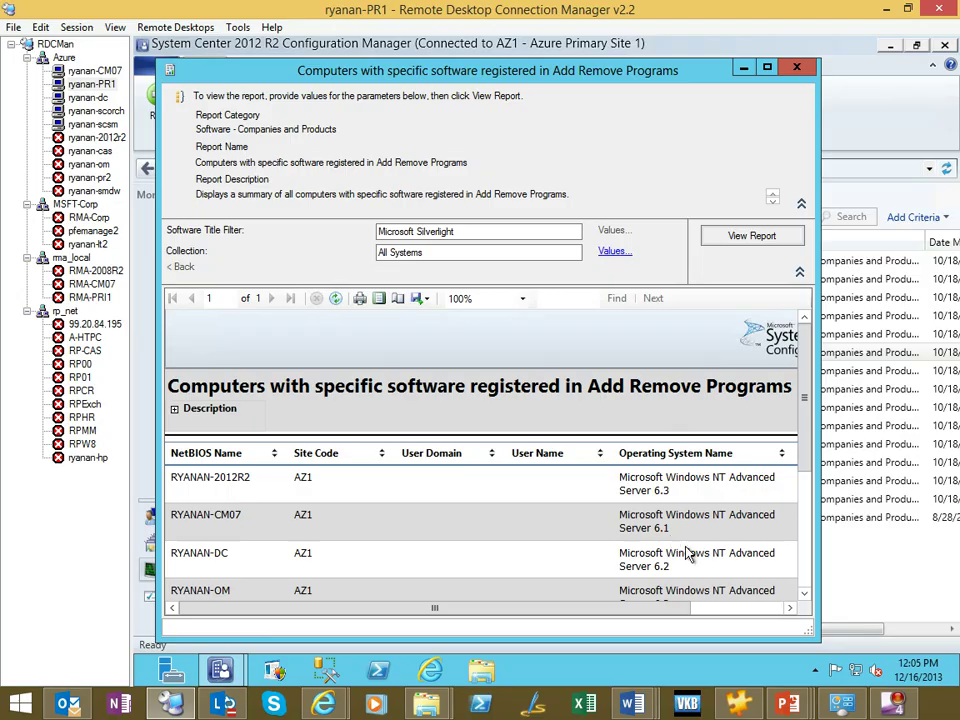
pyautogui.scroll(-5, 660, 540)
pyautogui.scroll(5, 660, 560)
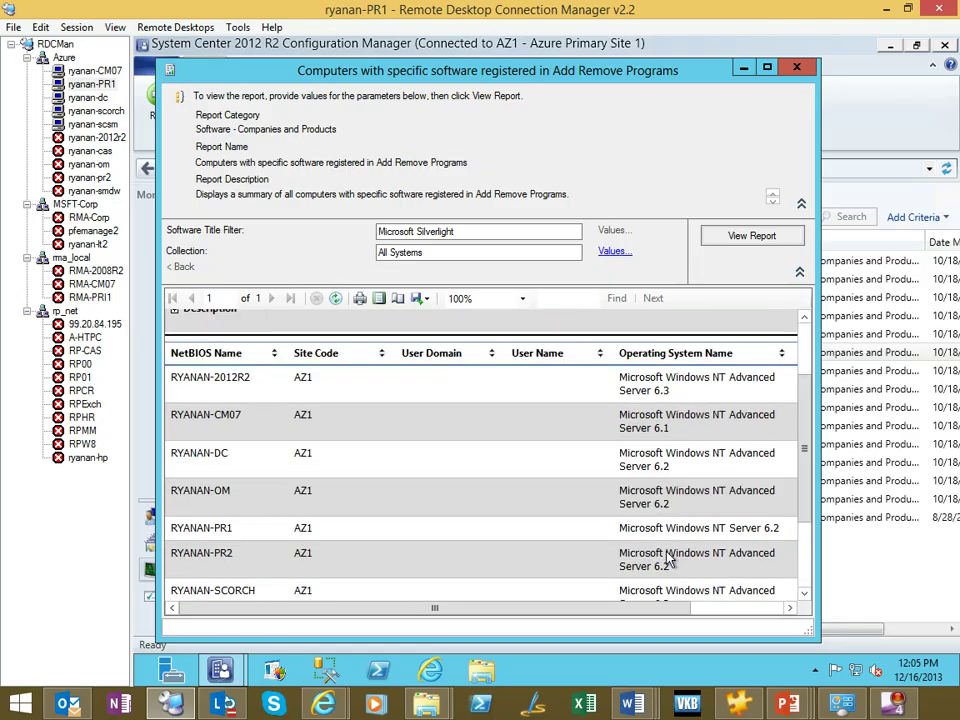
pyautogui.click(471, 231)
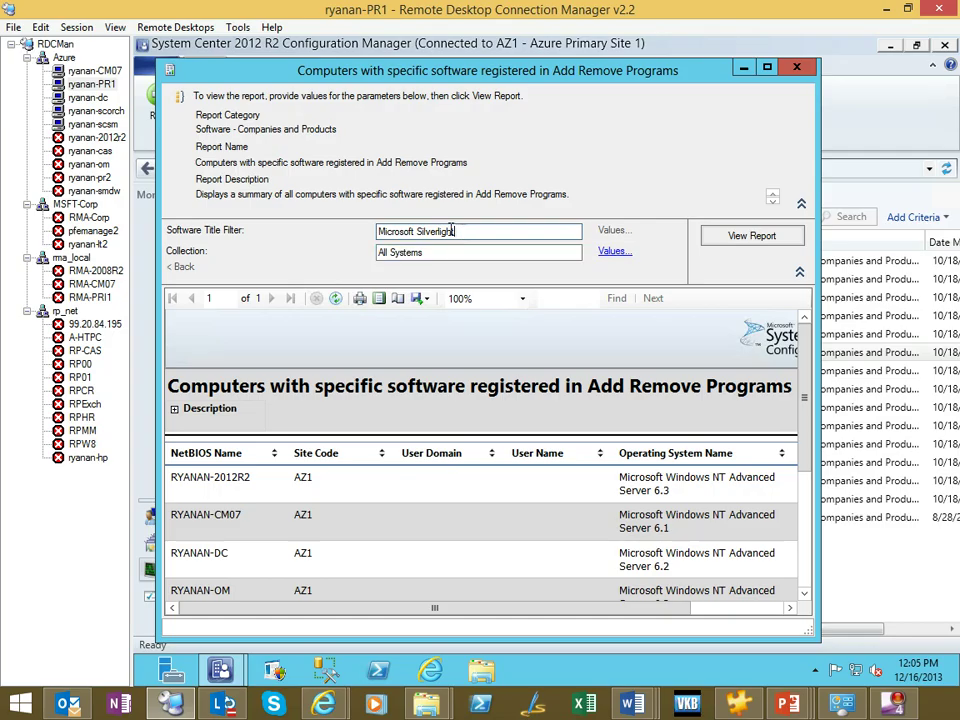
pyautogui.hotkey('ctrl', 'a')
pyautogui.click(424, 250)
pyautogui.moveTo(380, 232); pyautogui.dragTo(430, 234)
pyautogui.click(436, 251)
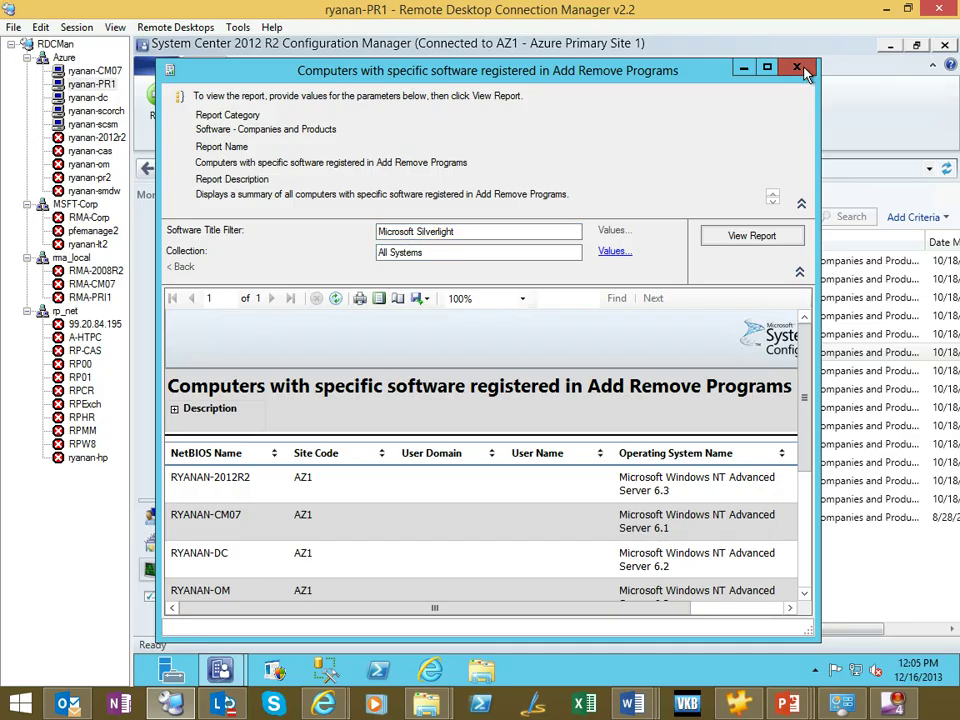
# - Close the report results and open the same report for editing in Report Builder, narrowing the Report Data pane
pyautogui.click(799, 68)
pyautogui.rightClick(492, 360)
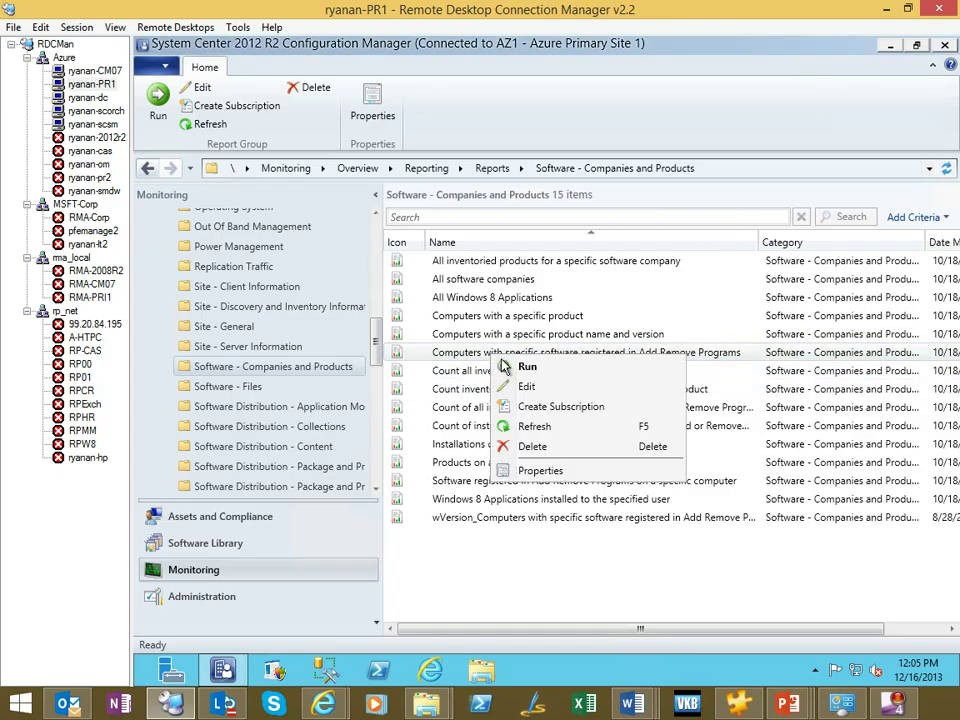
pyautogui.click(526, 388)
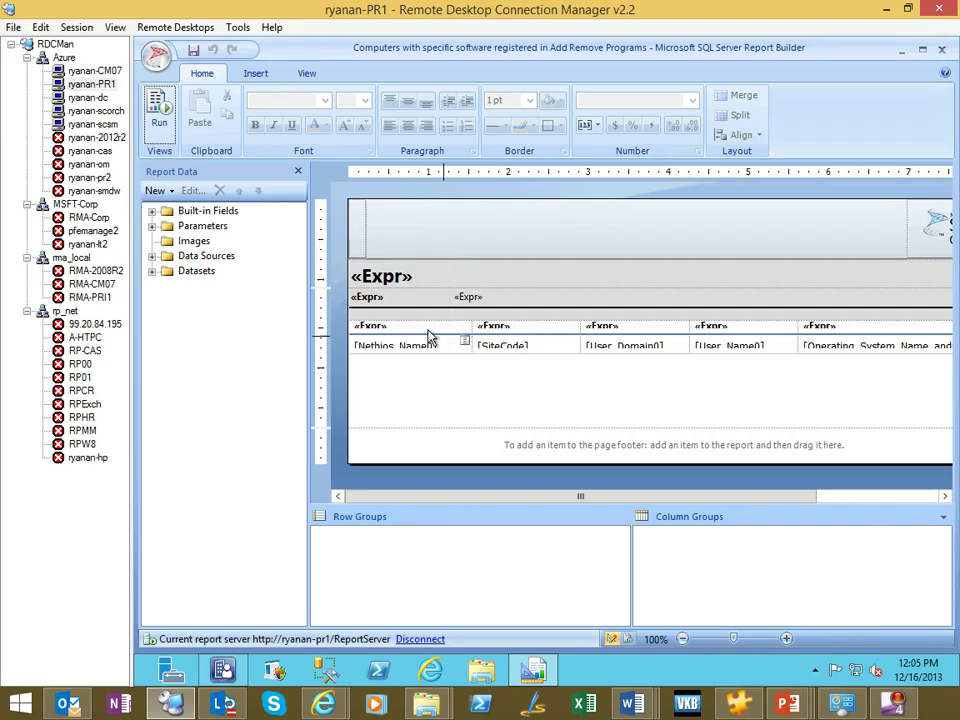
pyautogui.moveTo(527, 496); pyautogui.dragTo(464, 484)
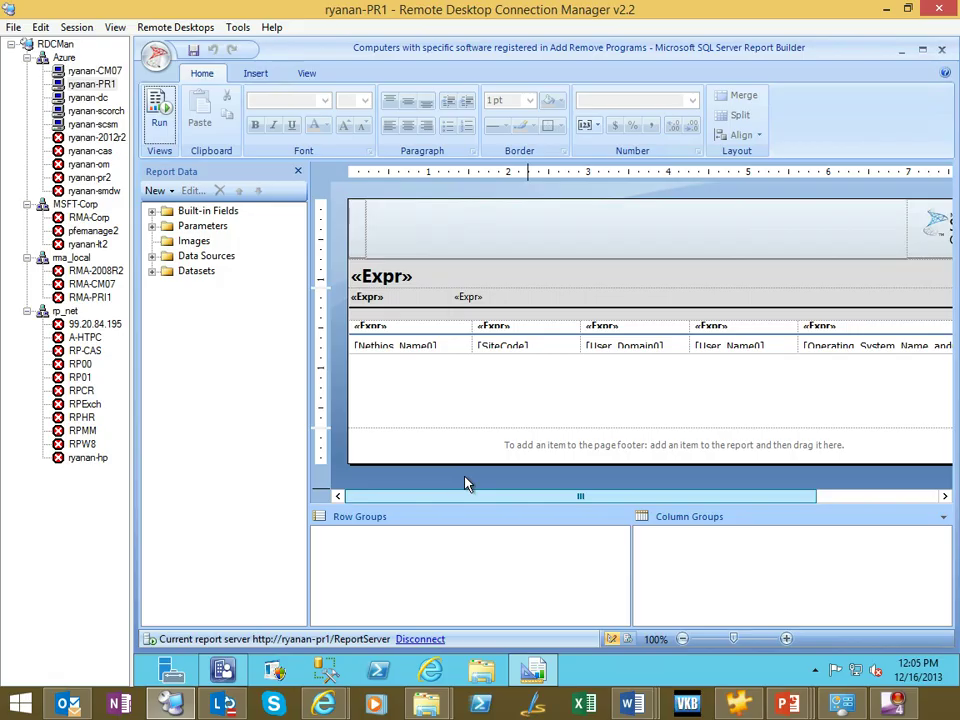
pyautogui.moveTo(308, 424); pyautogui.dragTo(265, 413)
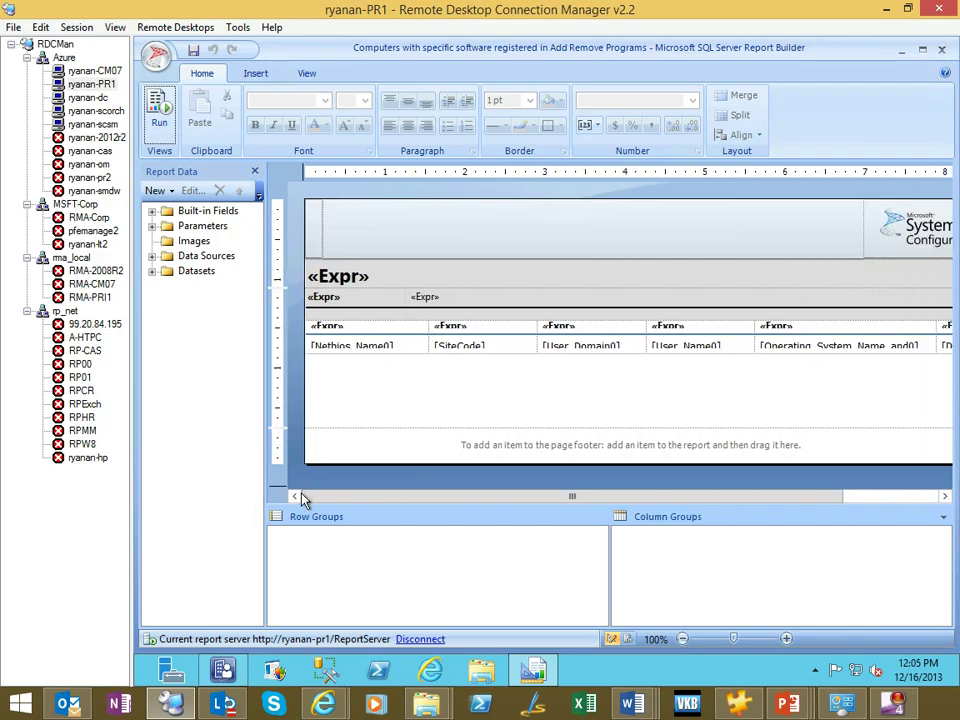
# - Save a copy of the report, prefixing its name with the author's first name and a hyphen and replacing "specific software" with "Silverlight"
pyautogui.click(156, 56)
pyautogui.click(196, 220)
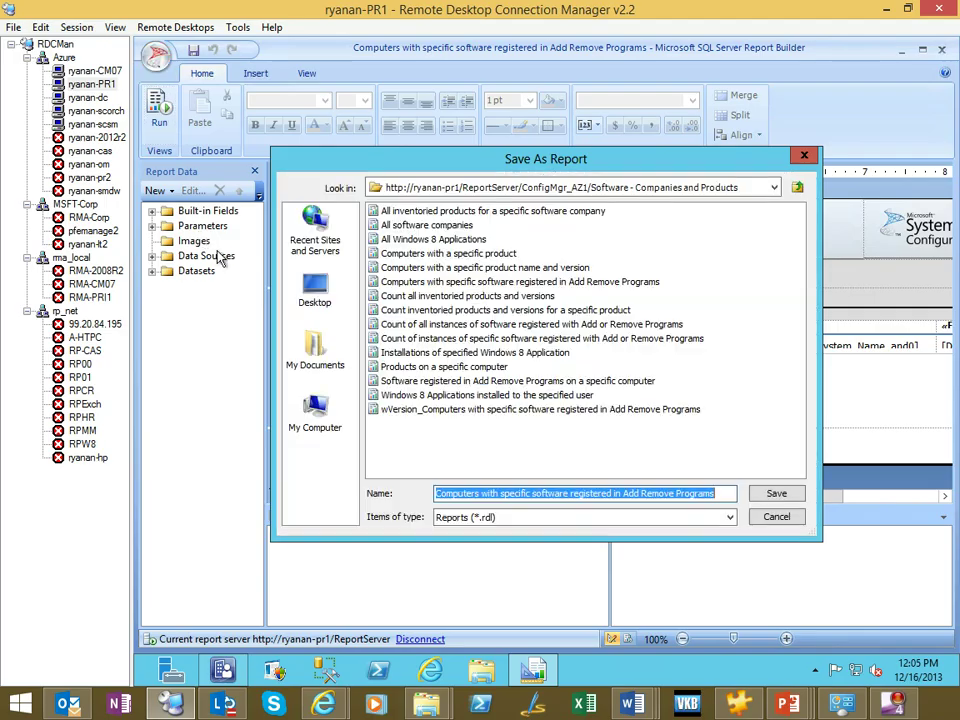
pyautogui.click(440, 493)
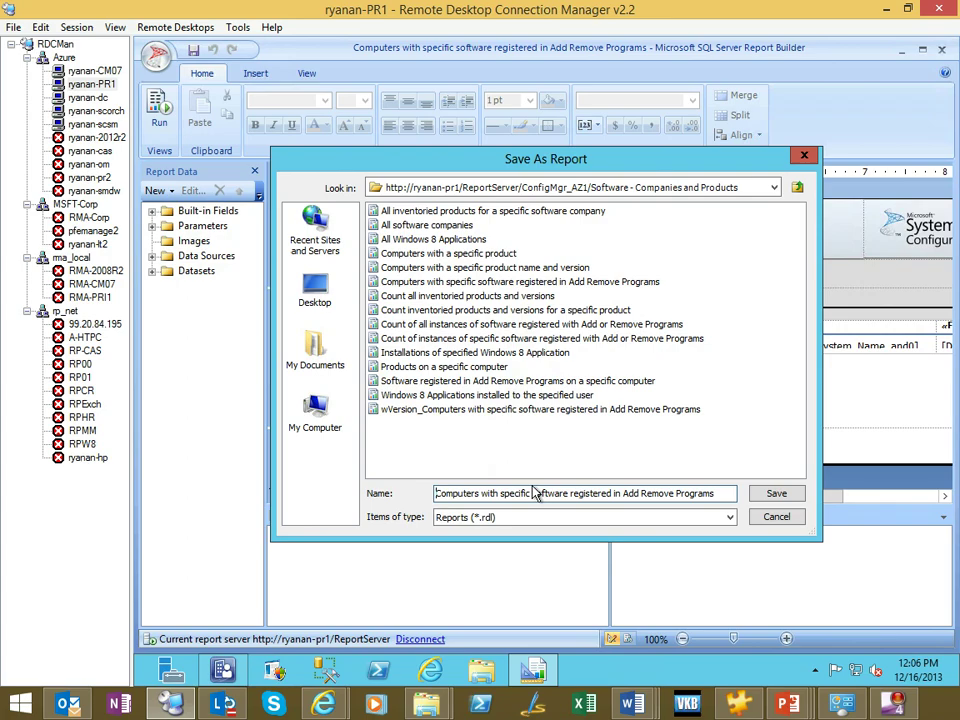
pyautogui.write('Ryan-')
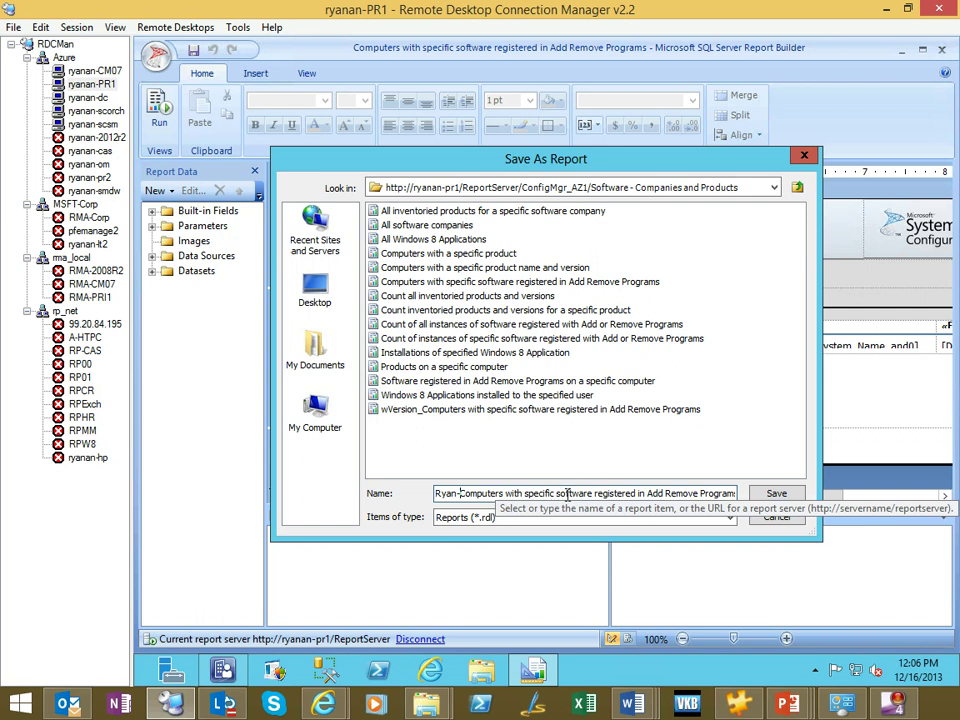
pyautogui.moveTo(527, 493); pyautogui.dragTo(589, 503)
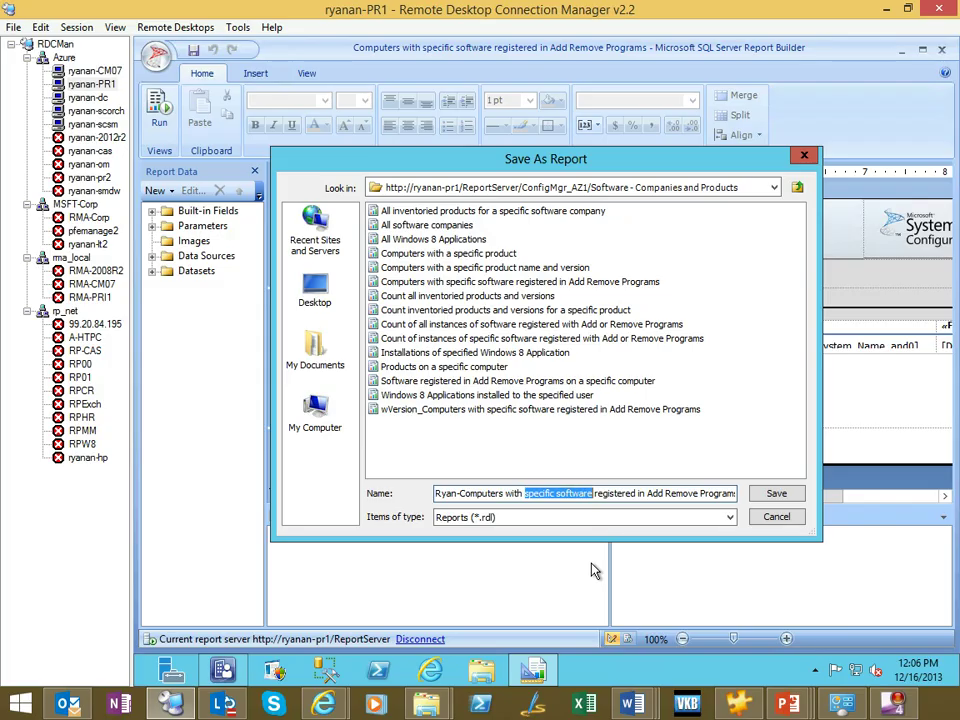
pyautogui.write('Silverlight')
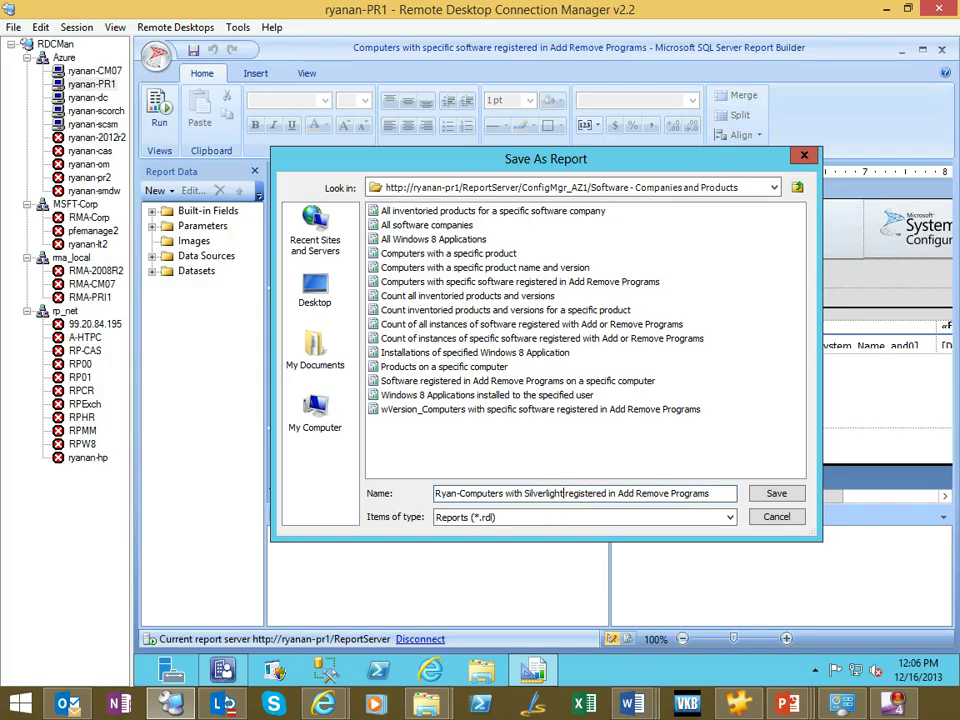
pyautogui.click(710, 493)
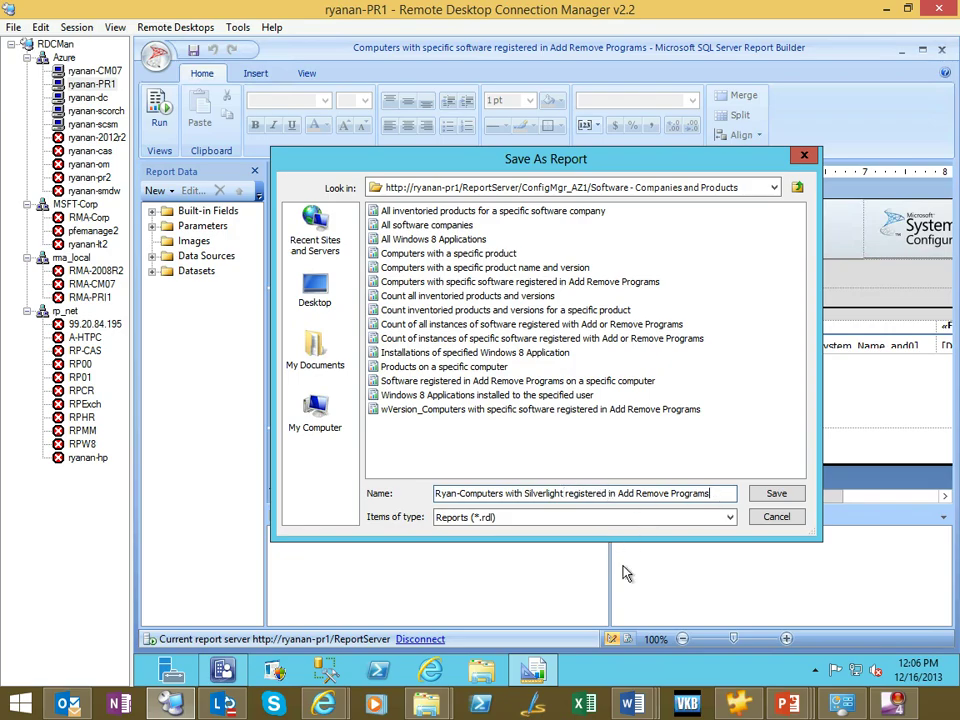
pyautogui.click(777, 494)
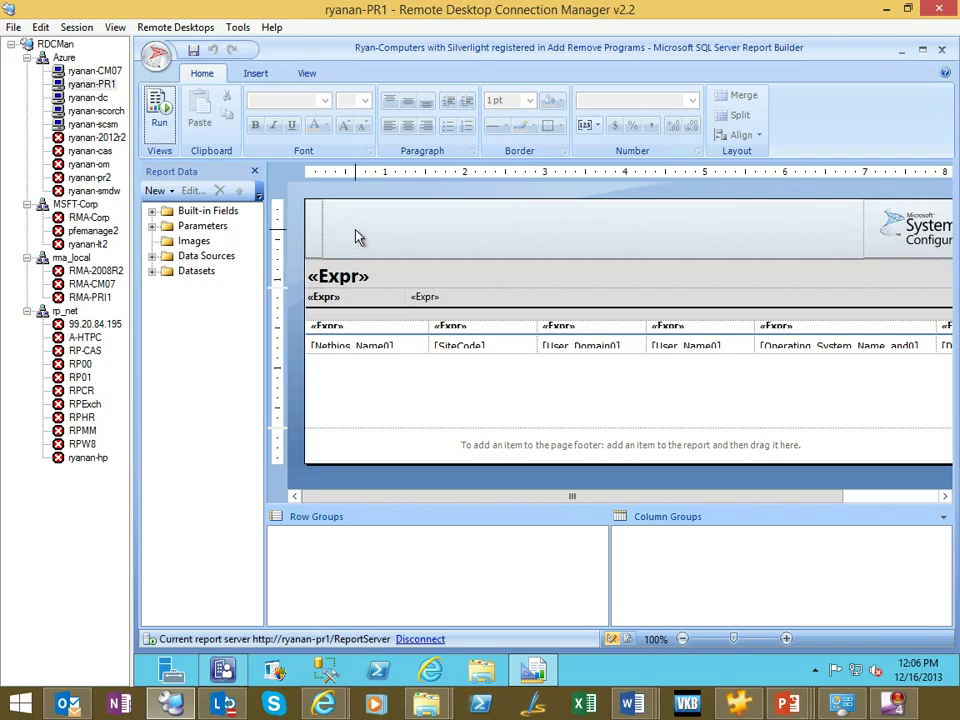
# - Add a text box reading "ABC Company" at the left end of the report's header banner
pyautogui.click(260, 76)
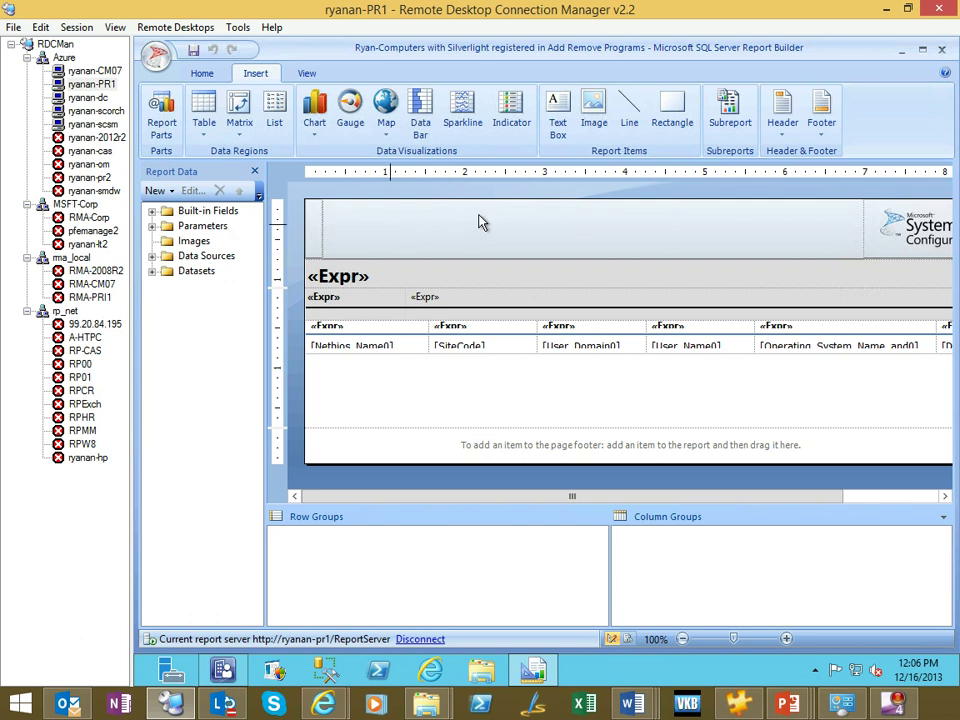
pyautogui.click(347, 227)
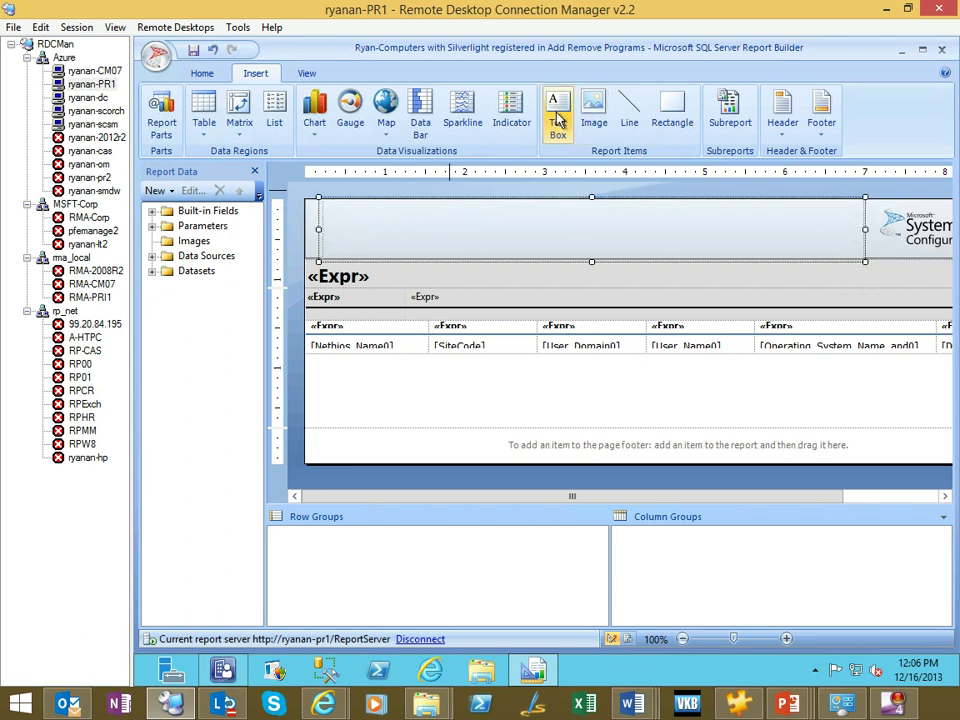
pyautogui.click(557, 118)
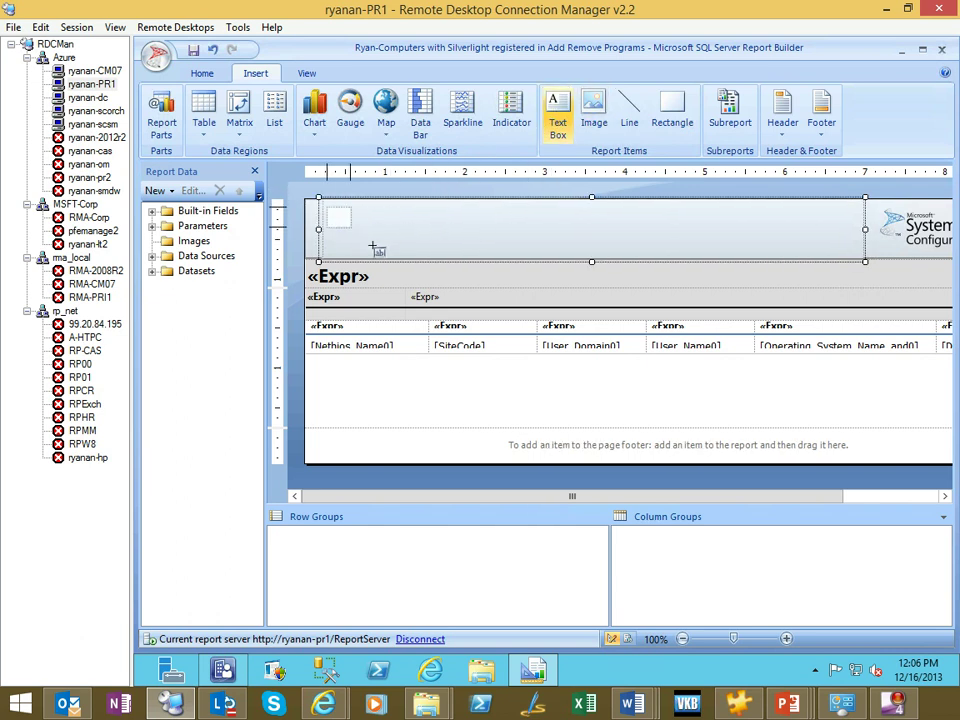
pyautogui.moveTo(326, 208); pyautogui.dragTo(515, 247)
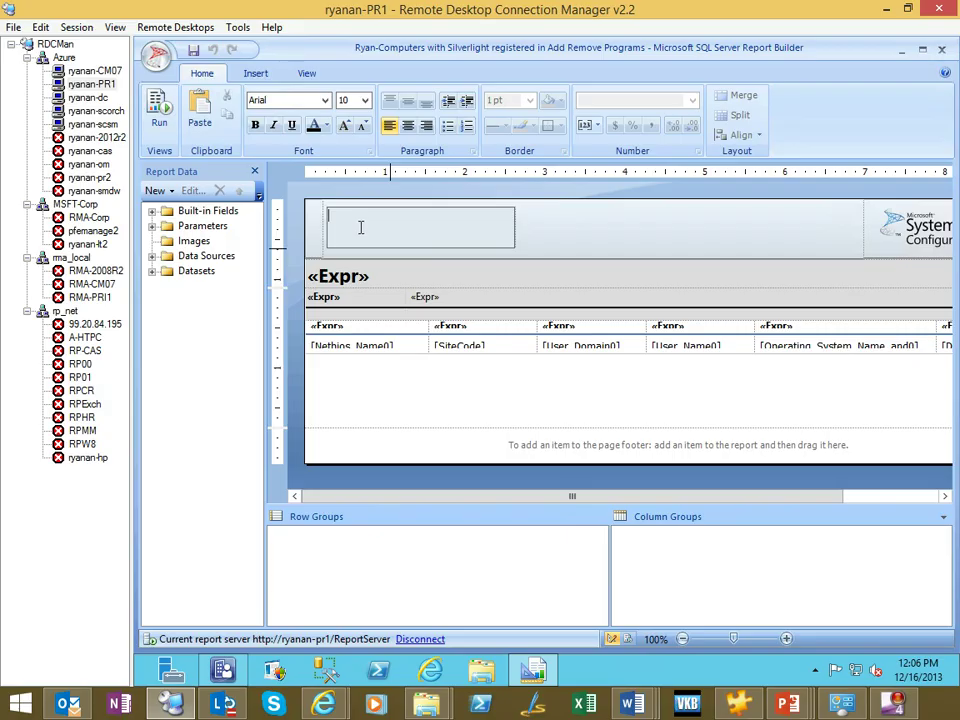
pyautogui.write('ABC Company')
# - Format the "ABC Company" header text as bold at font size 20
pyautogui.hotkey('ctrl', 'a')
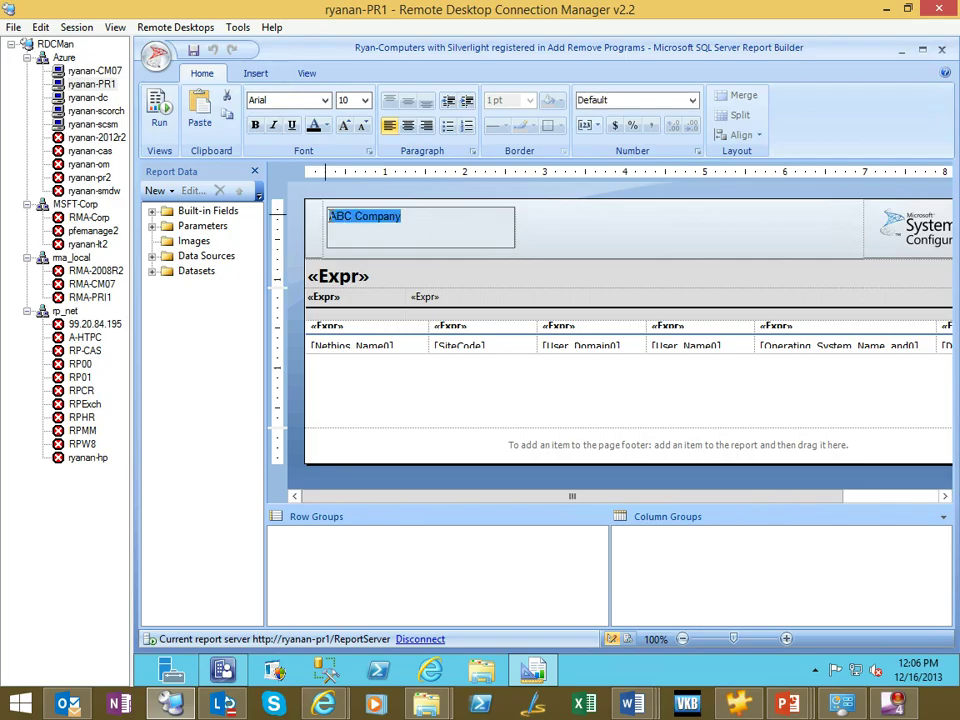
pyautogui.click(365, 100)
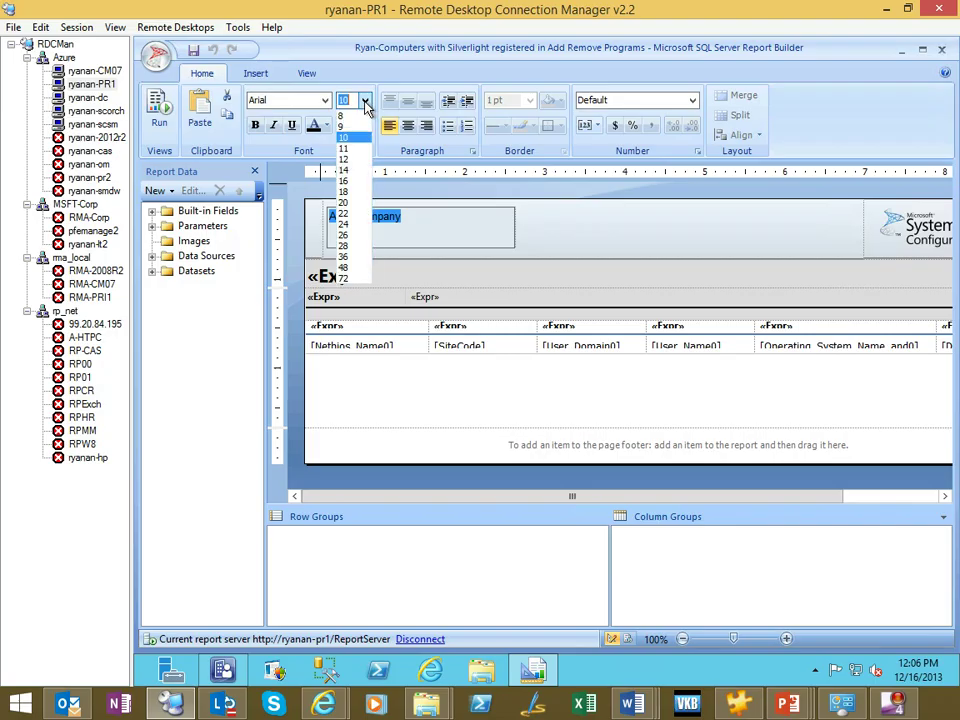
pyautogui.click(351, 185)
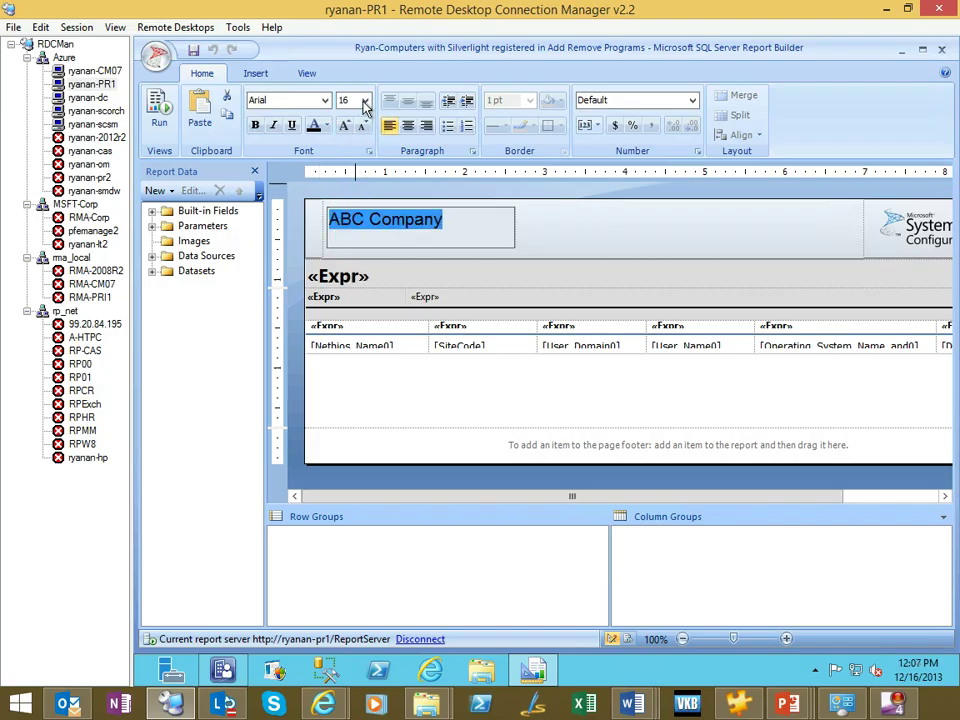
pyautogui.click(365, 100)
pyautogui.click(350, 203)
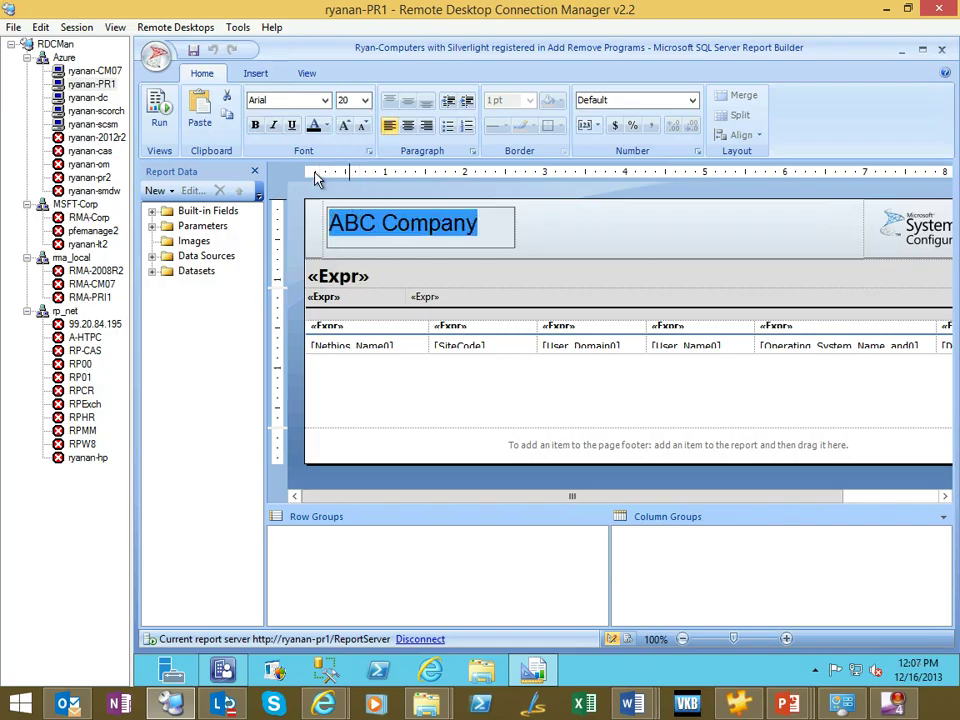
pyautogui.click(256, 126)
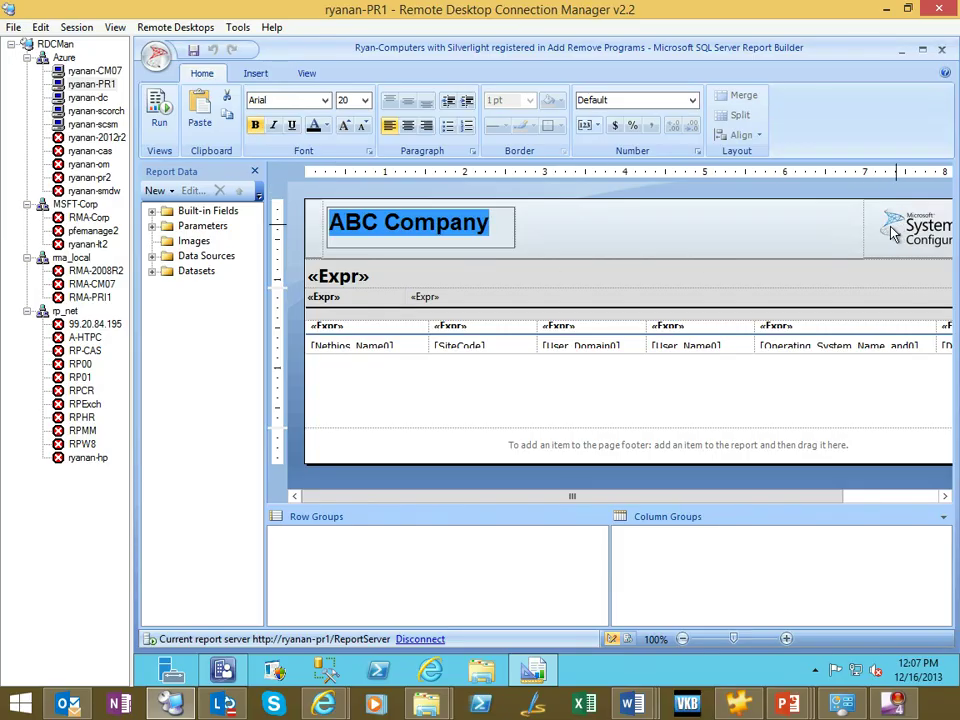
# - Examine the image source settings of the System Center logo in the report header, including browsing for an image, without changing them
pyautogui.click(930, 237)
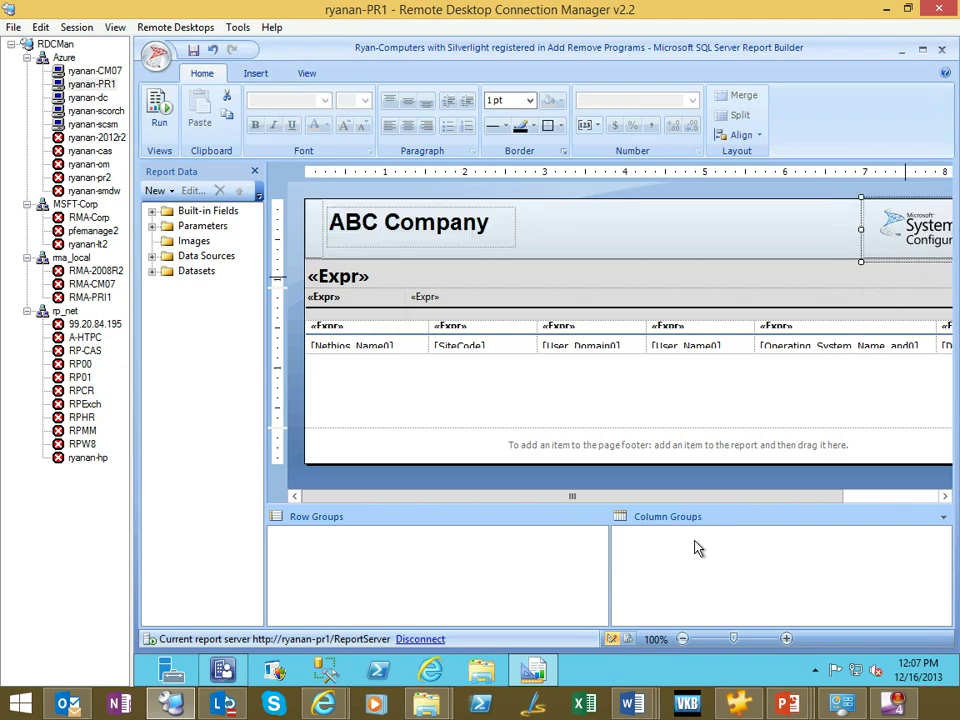
pyautogui.click(869, 505)
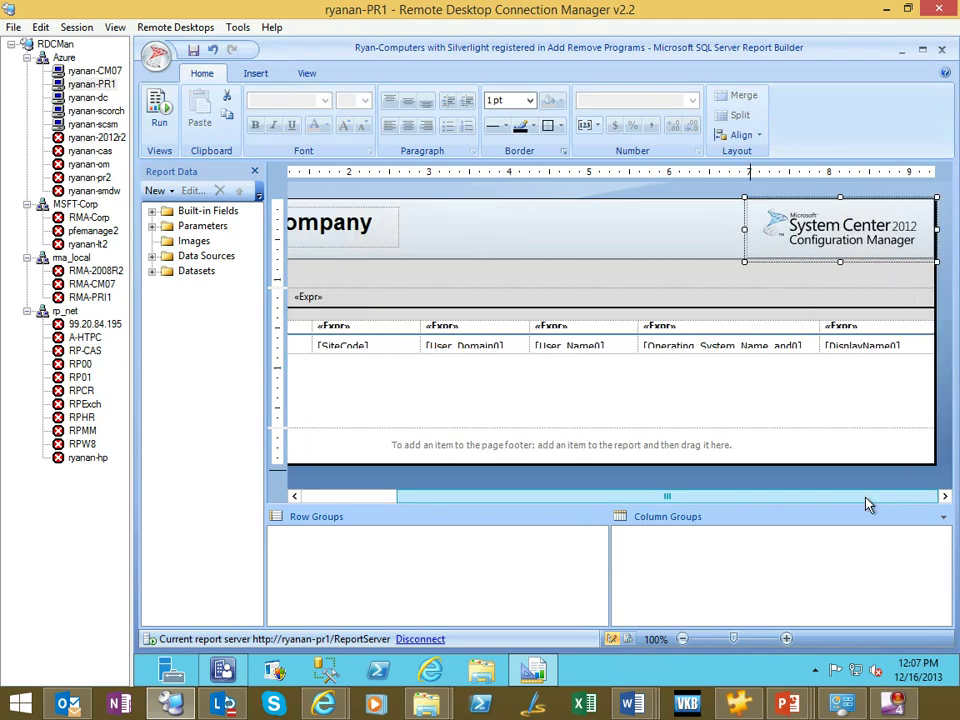
pyautogui.rightClick(843, 237)
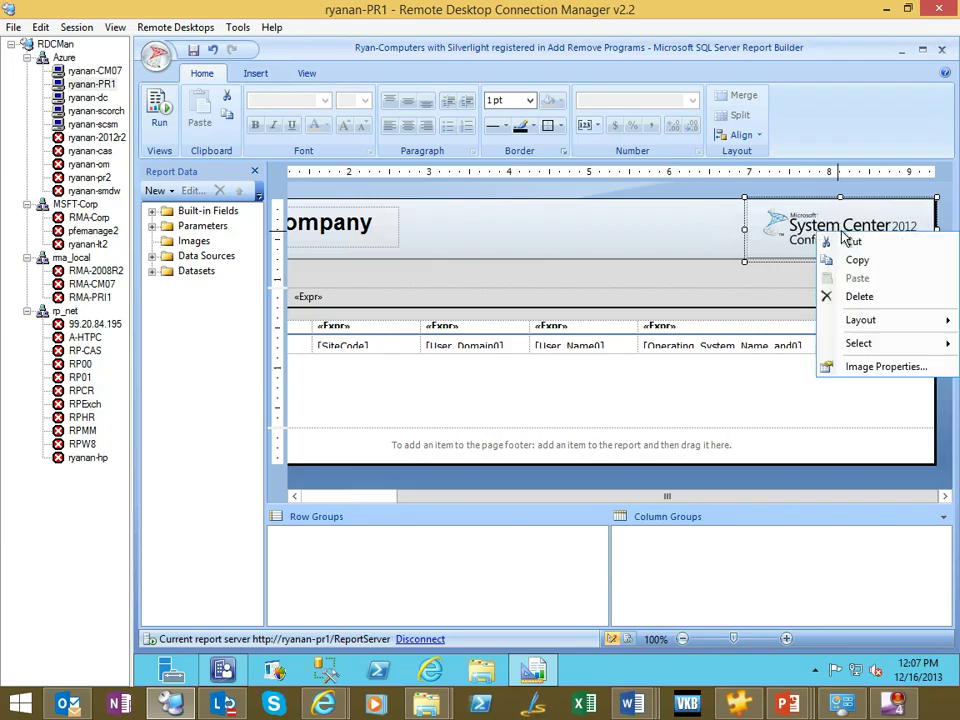
pyautogui.click(880, 367)
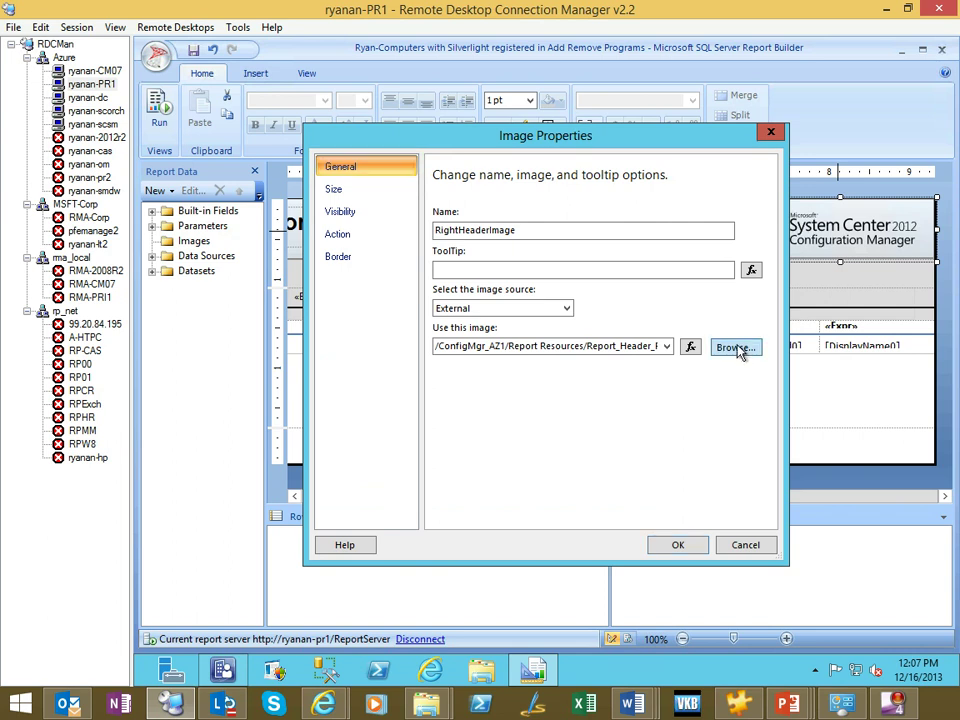
pyautogui.click(737, 350)
pyautogui.click(790, 518)
pyautogui.click(752, 546)
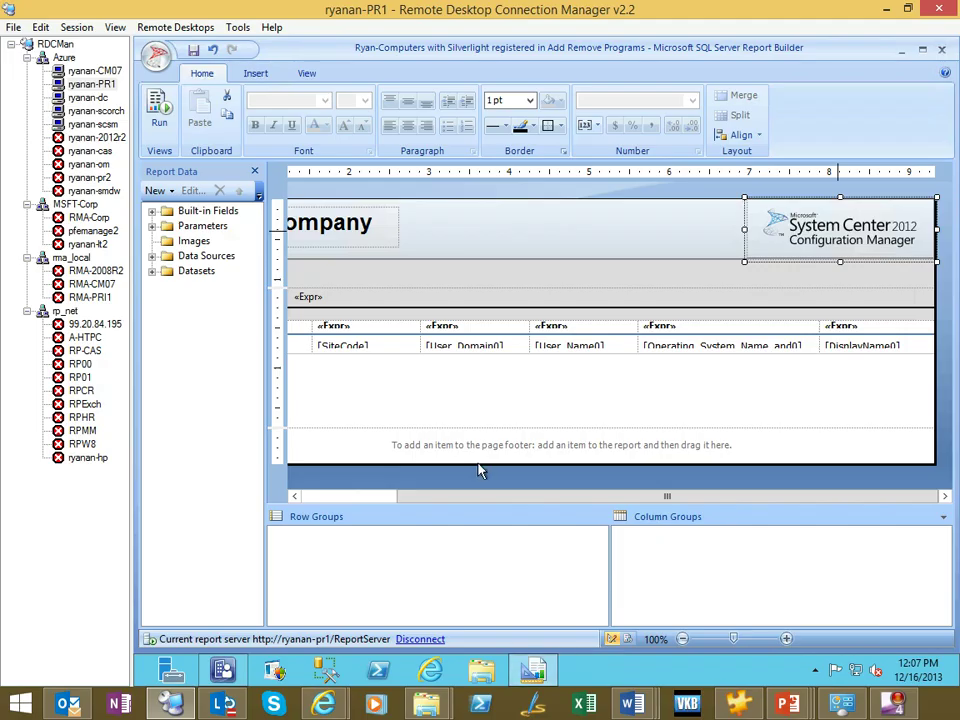
# - Replace the report title expression below the header banner with the text "Computers with Silverlight"
pyautogui.click(339, 496)
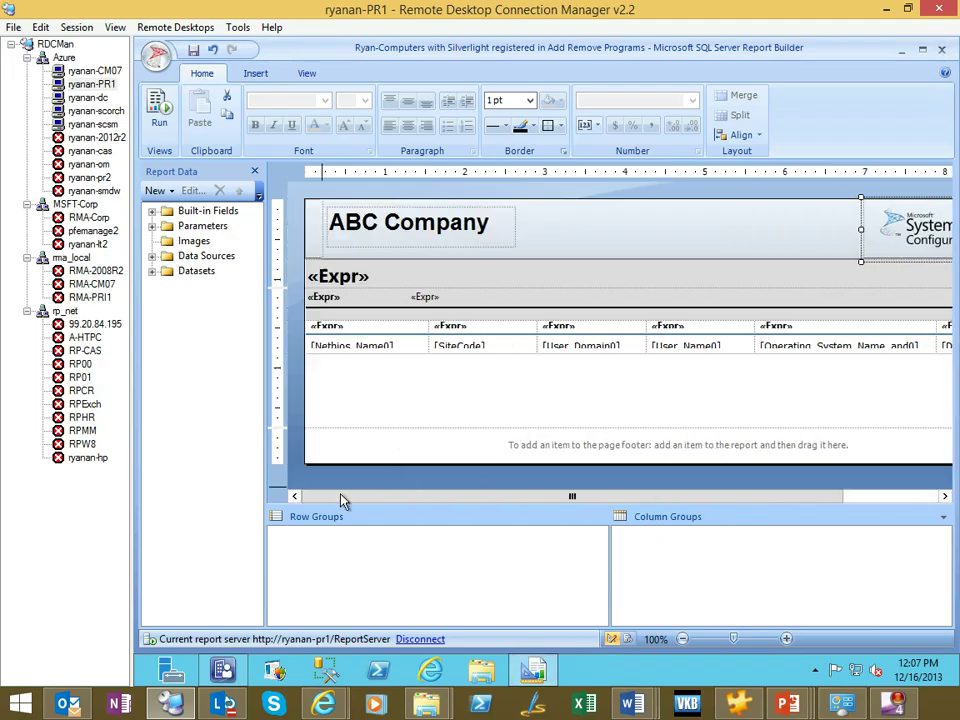
pyautogui.doubleClick(339, 276)
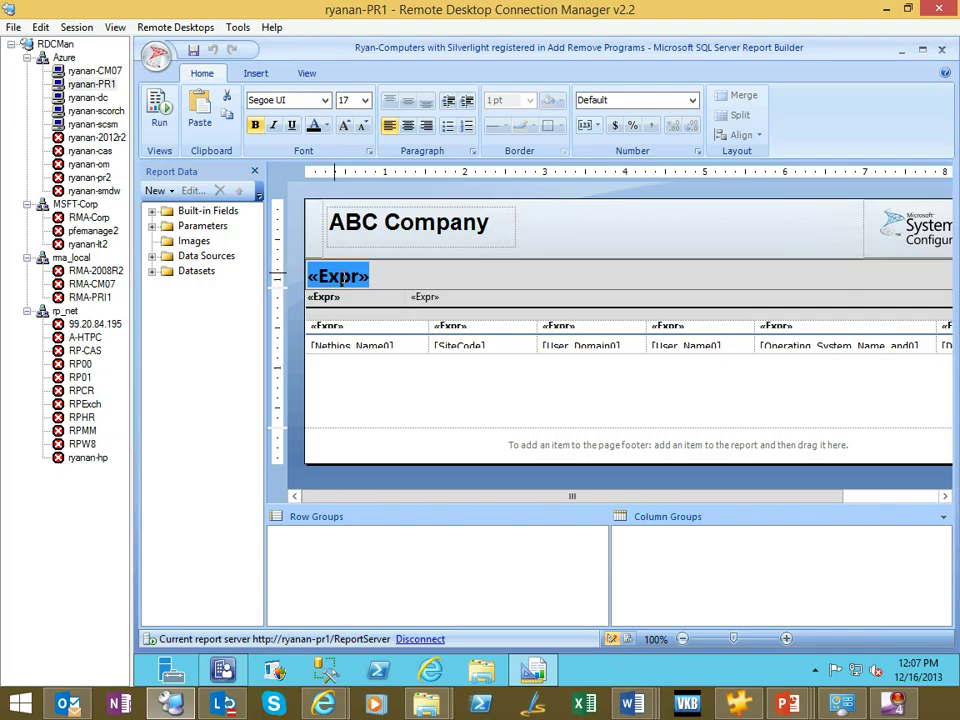
pyautogui.write('Computer')
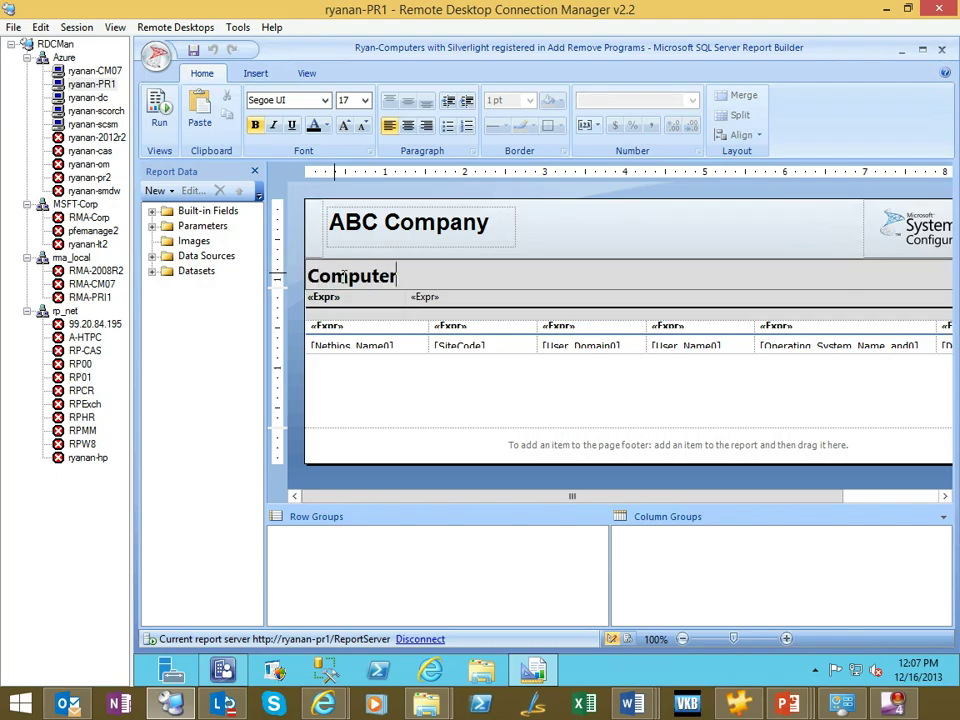
pyautogui.write('s with Silverlight')
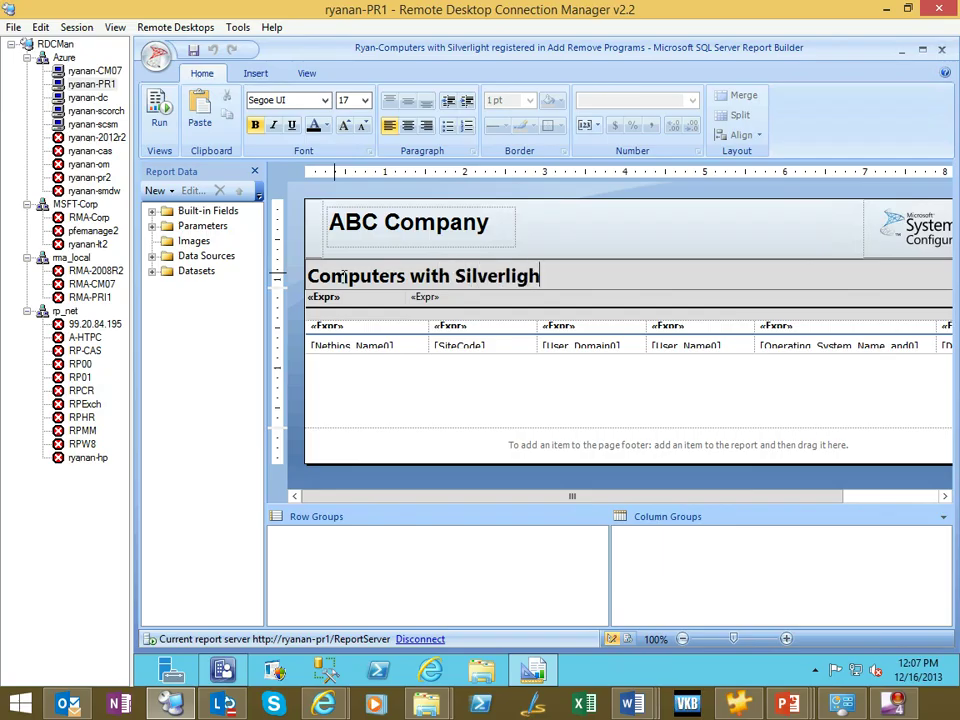
# - Open the query of DataSet0 for viewing, connecting to the data source as the current Windows user
pyautogui.click(153, 271)
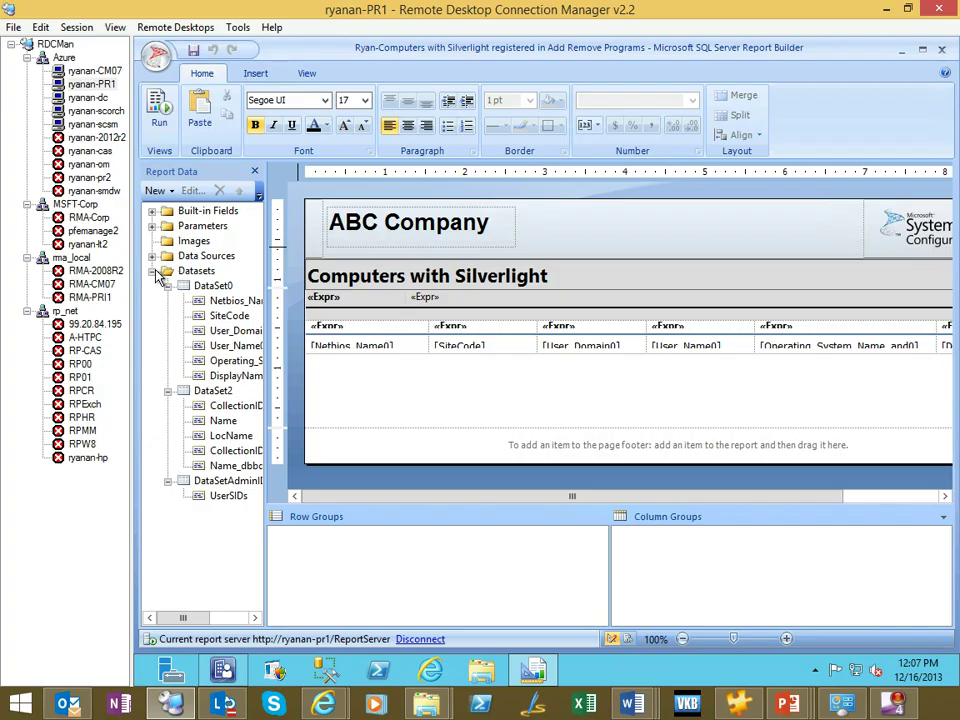
pyautogui.click(212, 286)
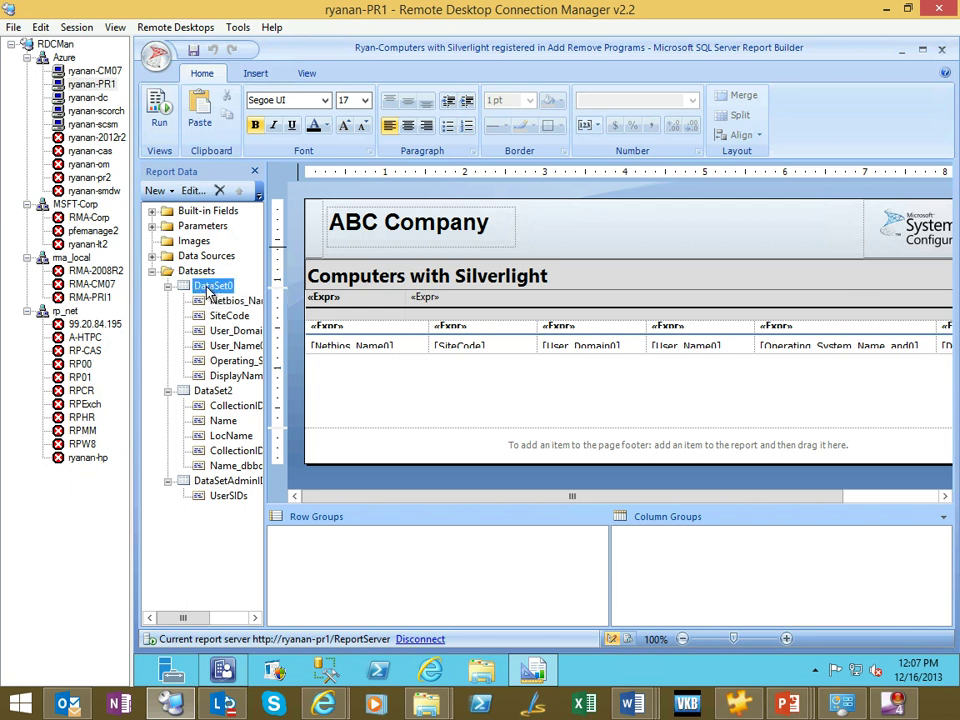
pyautogui.rightClick(212, 286)
pyautogui.press('Escape')
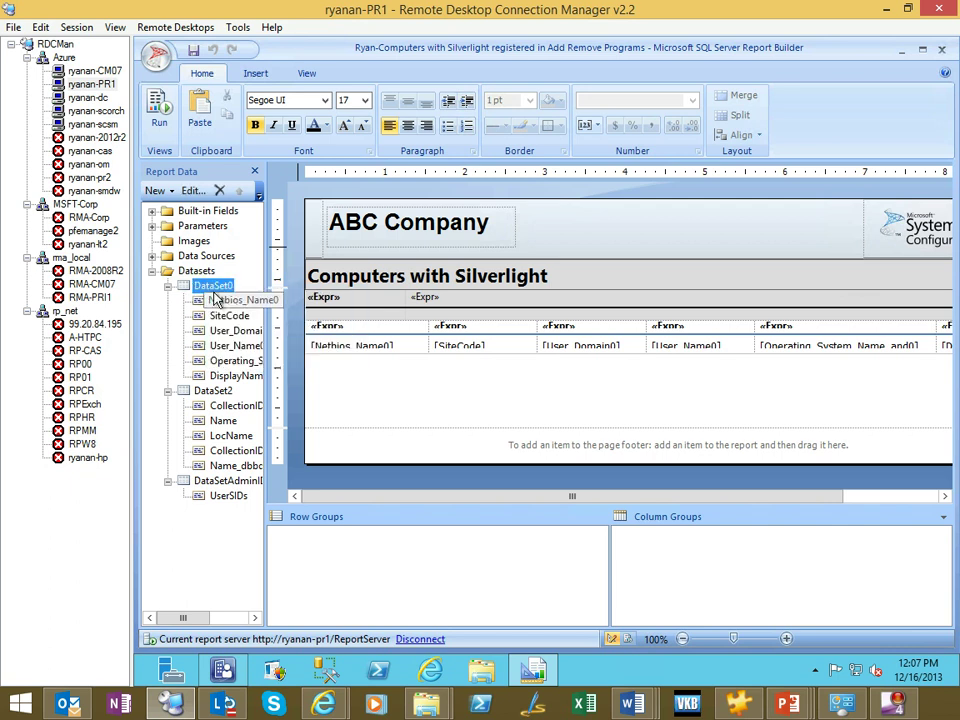
pyautogui.rightClick(218, 287)
pyautogui.click(265, 321)
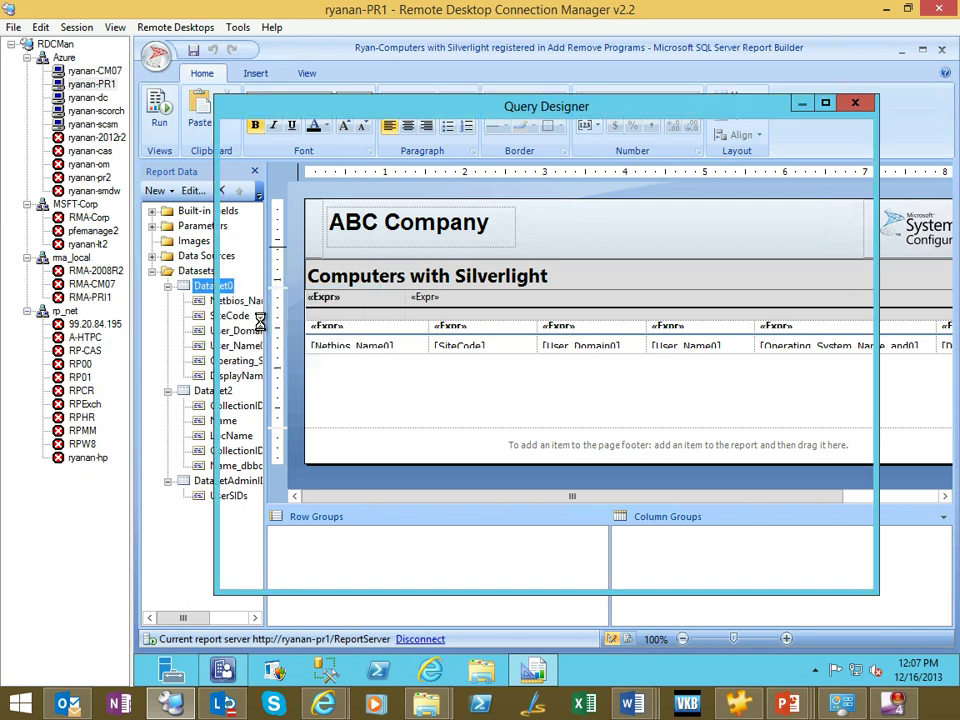
pyautogui.click(424, 350)
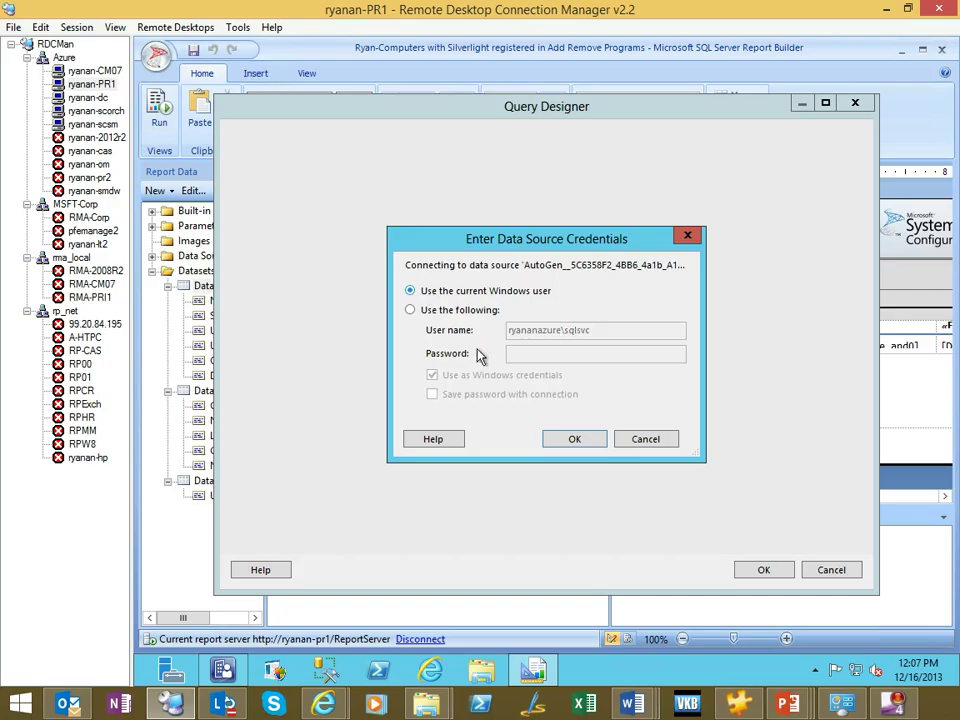
pyautogui.click(575, 440)
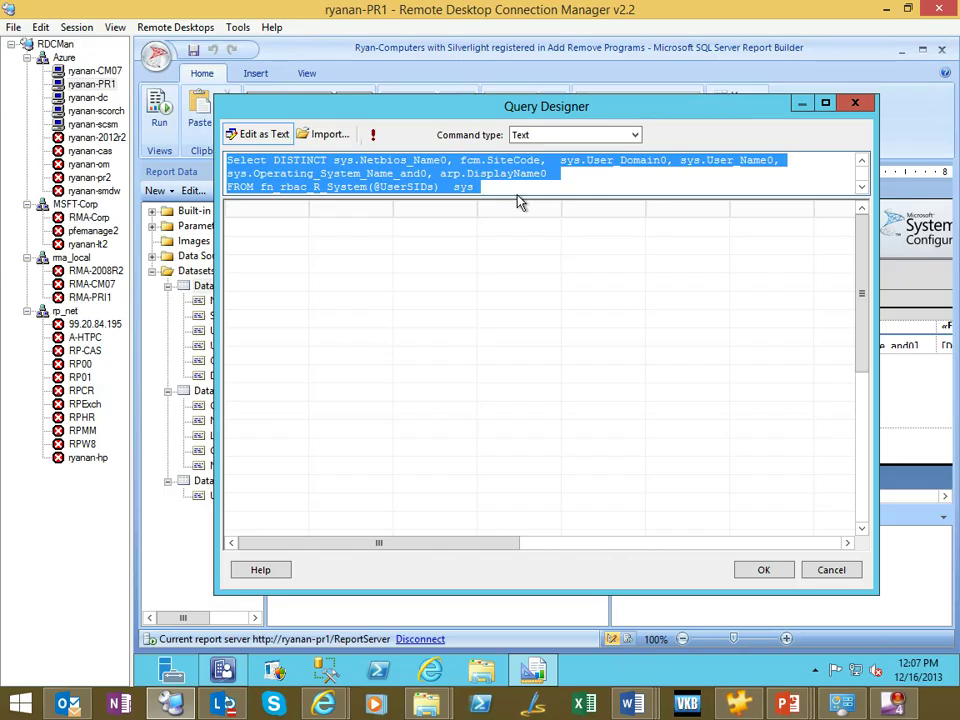
# - Enlarge the query text area, examine the full query and its WHERE clause parameters, and close the query without changes
pyautogui.moveTo(519, 197); pyautogui.dragTo(536, 336)
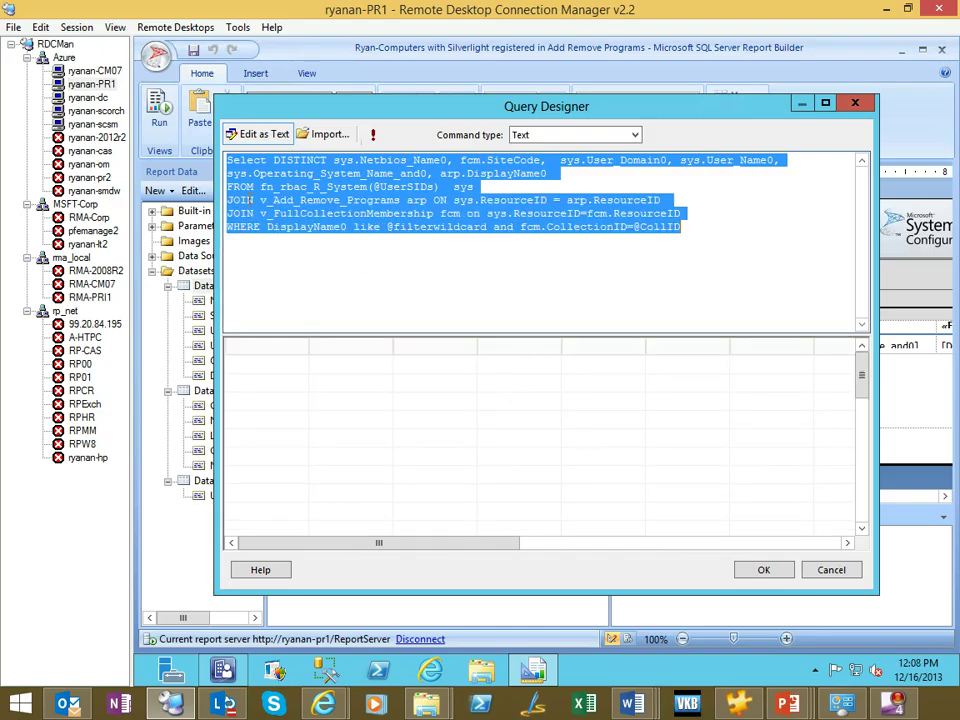
pyautogui.click(760, 216)
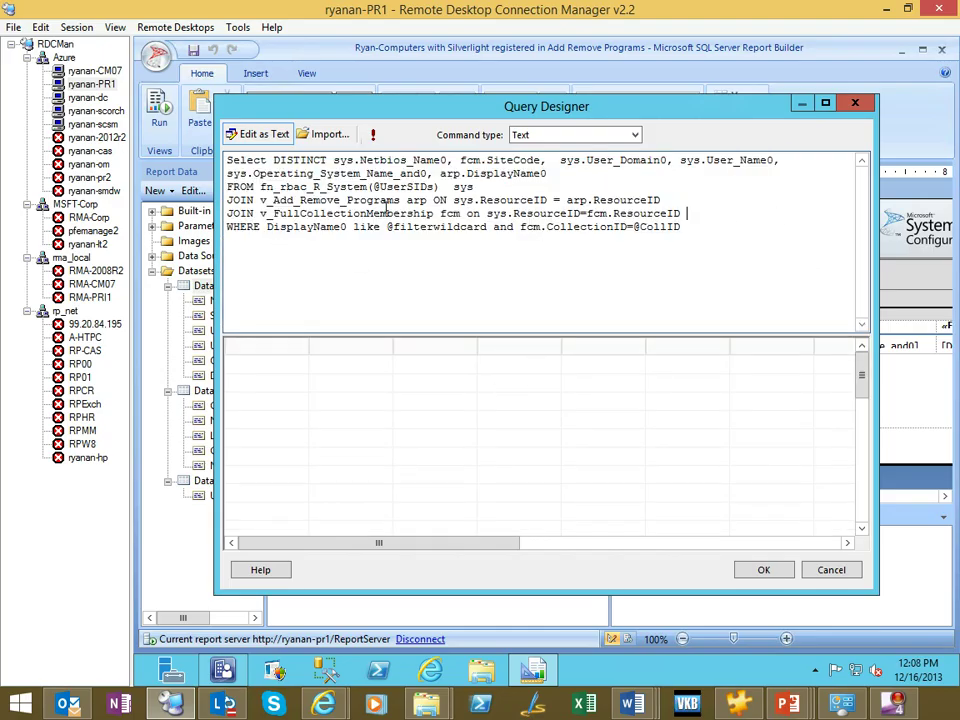
pyautogui.moveTo(229, 157); pyautogui.dragTo(690, 218)
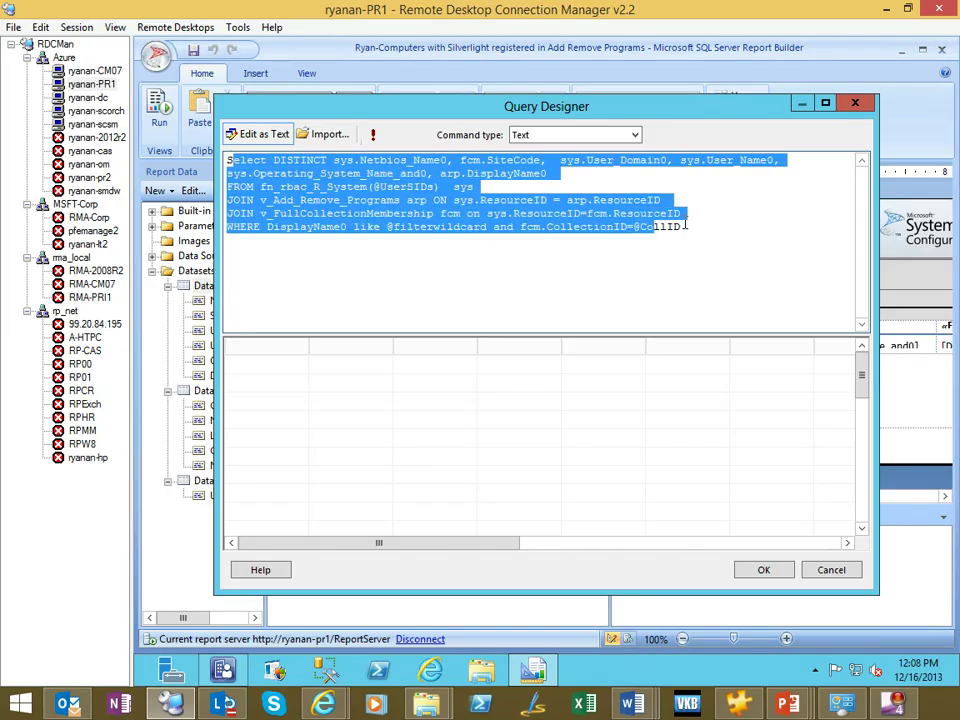
pyautogui.click(670, 284)
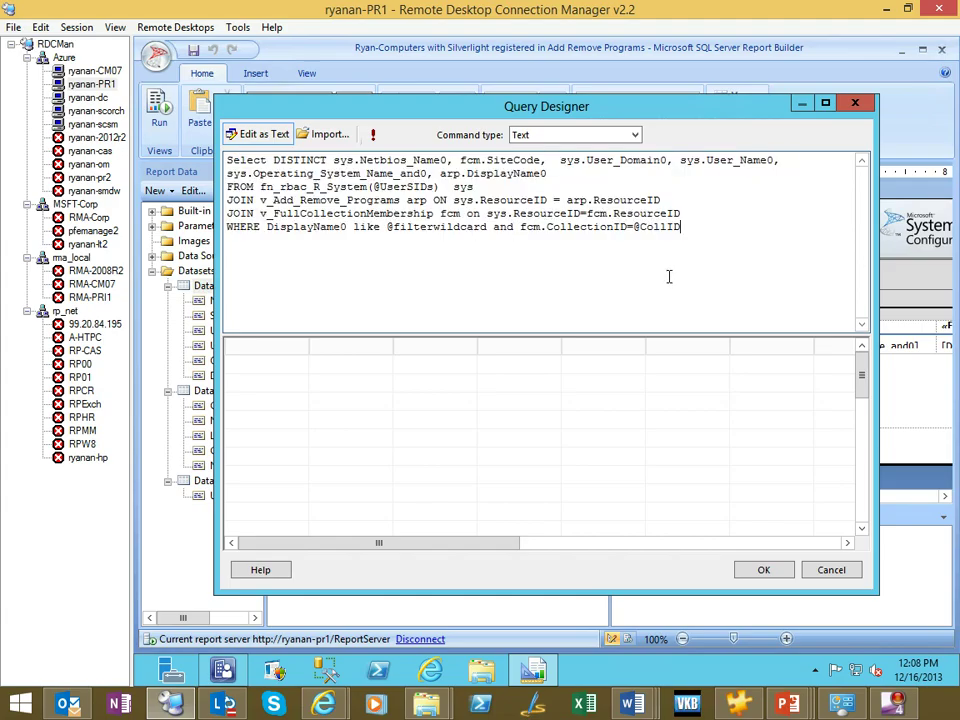
pyautogui.moveTo(385, 227); pyautogui.dragTo(692, 229)
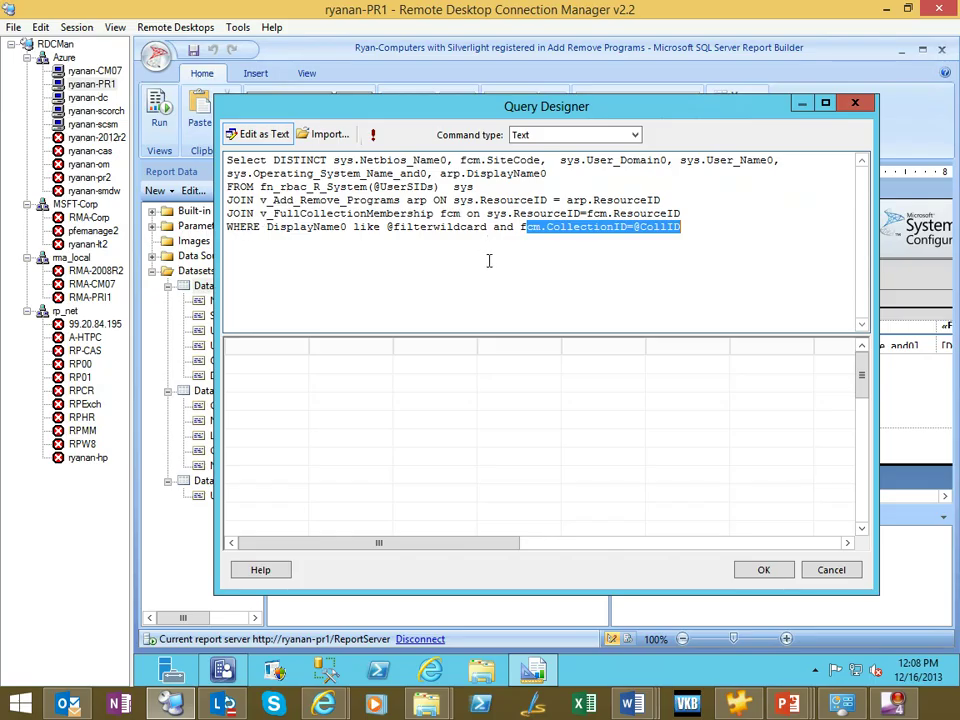
pyautogui.click(831, 570)
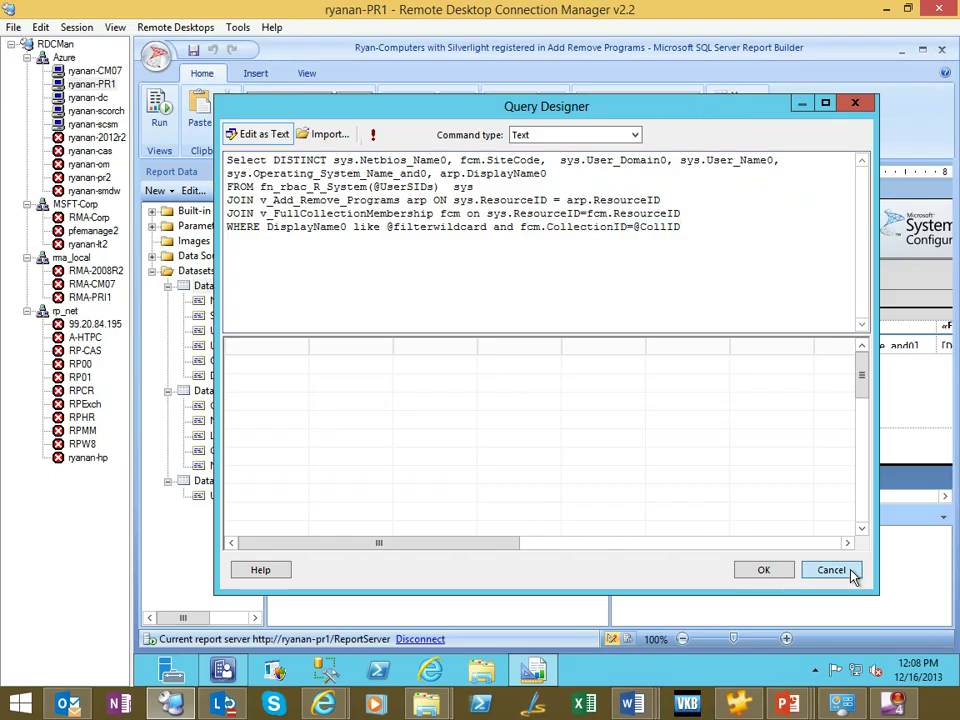
pyautogui.click(850, 574)
pyautogui.click(590, 419)
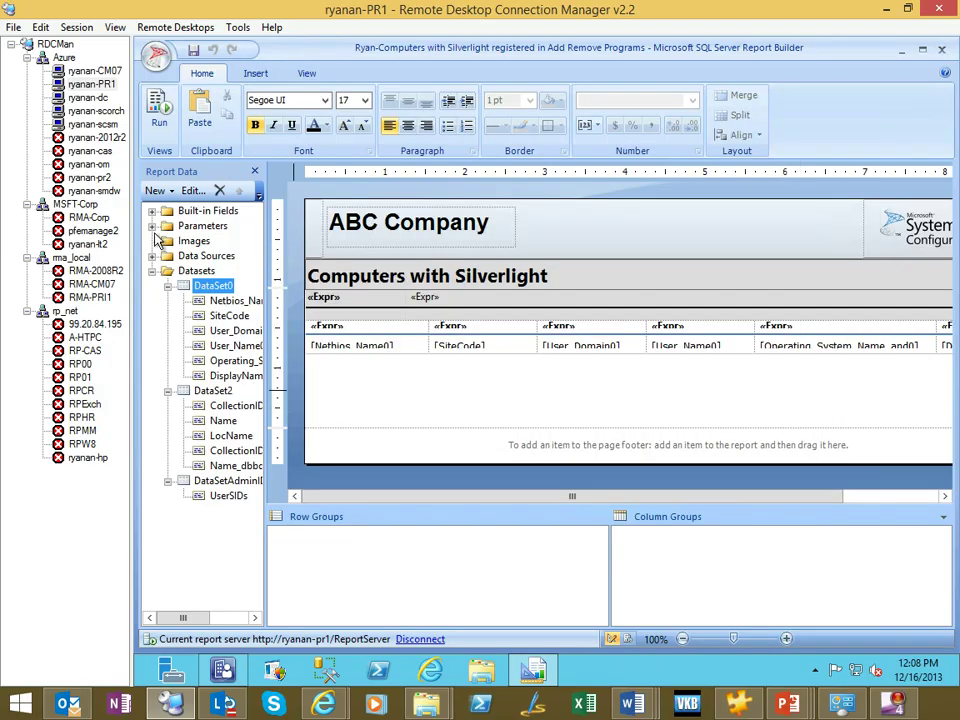
# - Give the filterwildcard report parameter the specified default value "Microsoft Silverlight"
pyautogui.click(152, 227)
pyautogui.click(190, 270)
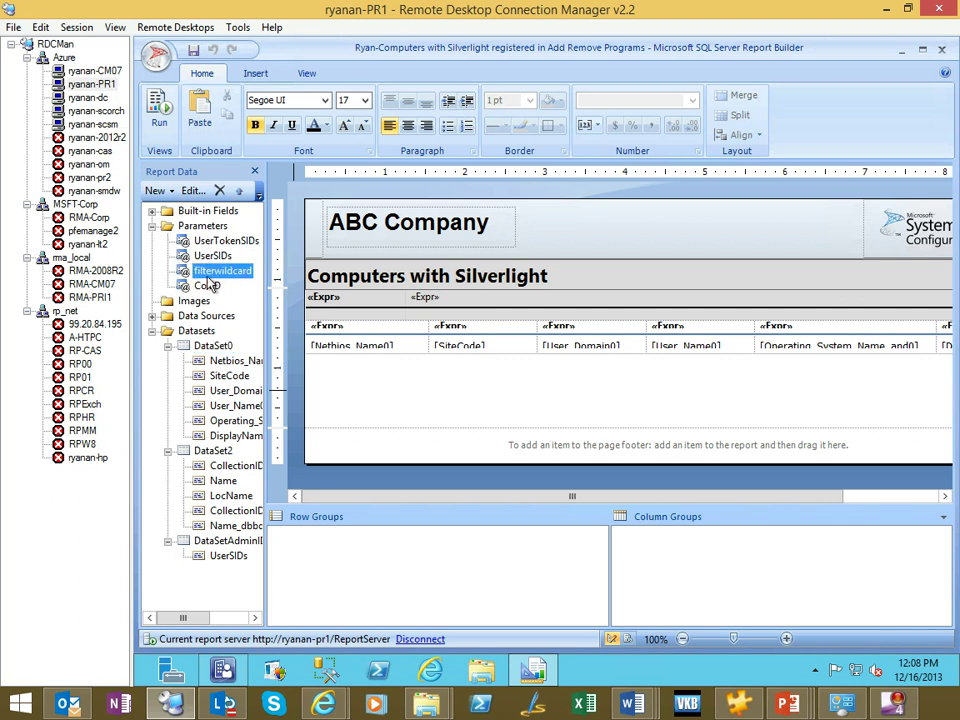
pyautogui.click(206, 283)
pyautogui.click(207, 274)
pyautogui.rightClick(213, 275)
pyautogui.click(266, 299)
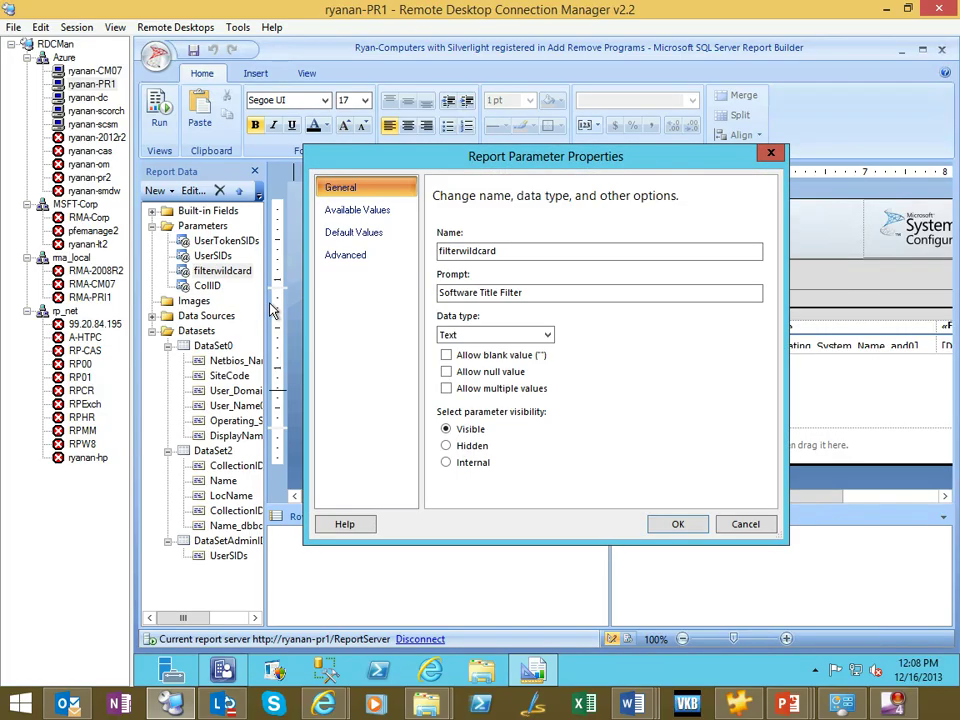
pyautogui.click(340, 233)
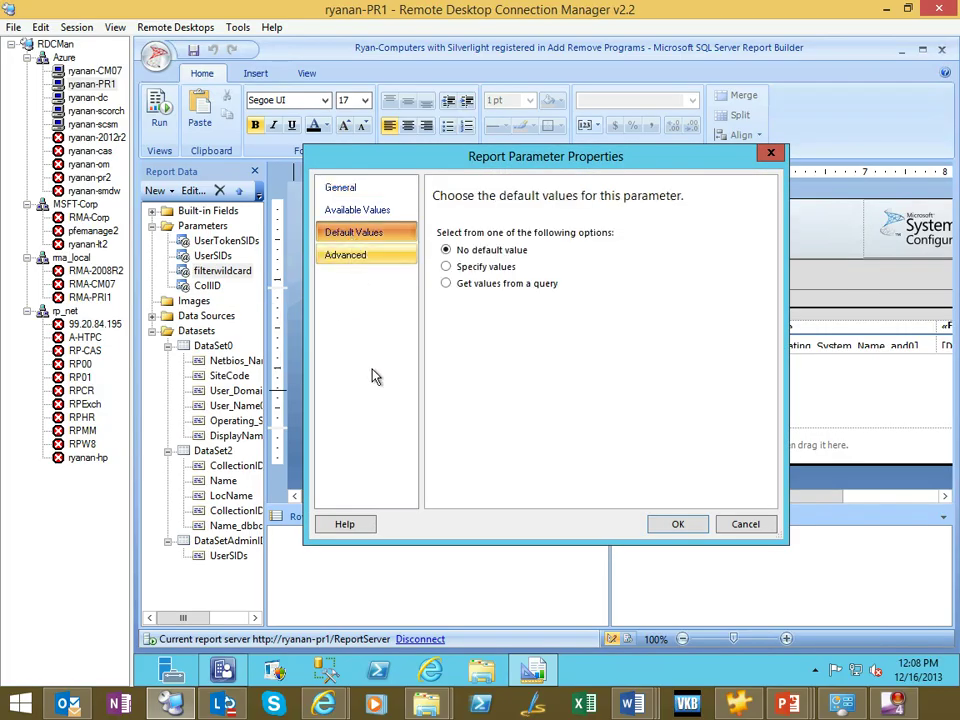
pyautogui.click(446, 267)
pyautogui.click(451, 319)
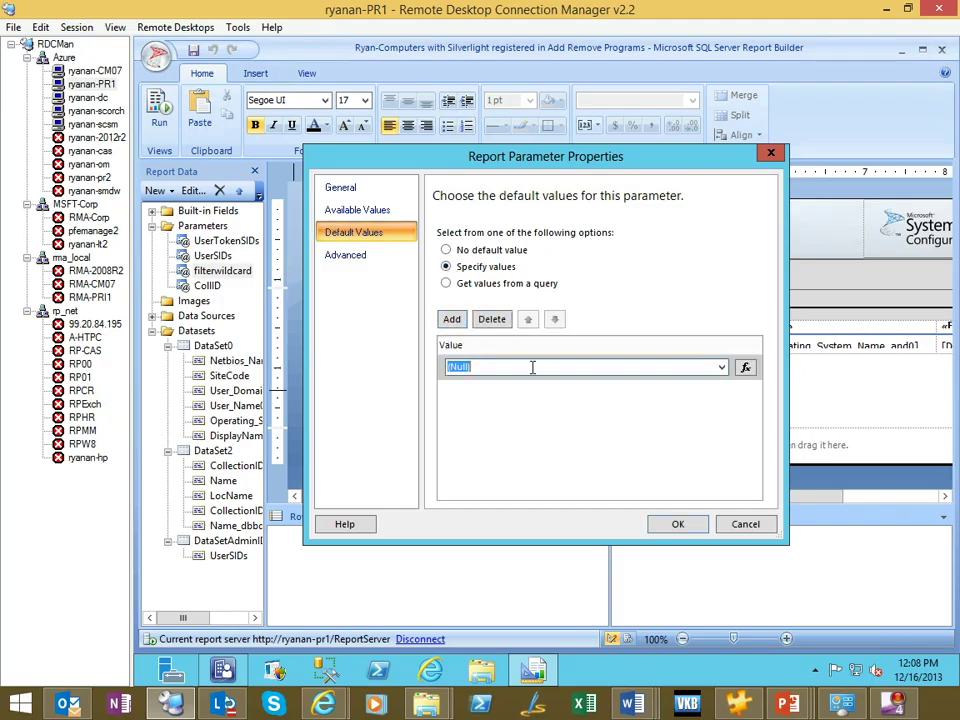
pyautogui.write('Microsoft Silverlight')
pyautogui.click(681, 525)
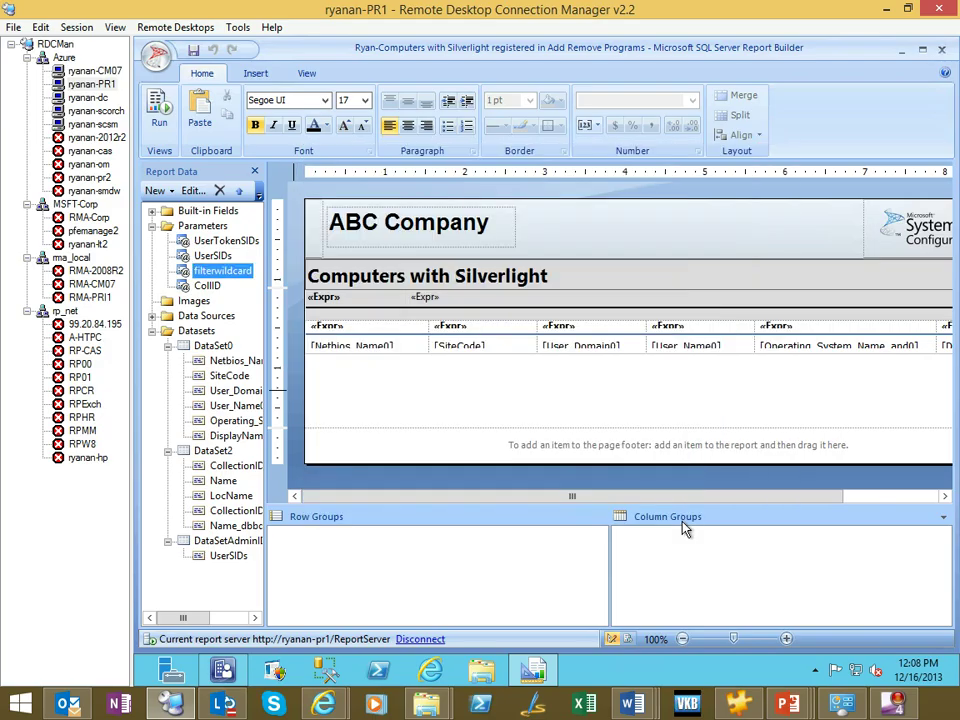
# - Give the CollID report parameter the specified default value "SMS00001"
pyautogui.click(208, 287)
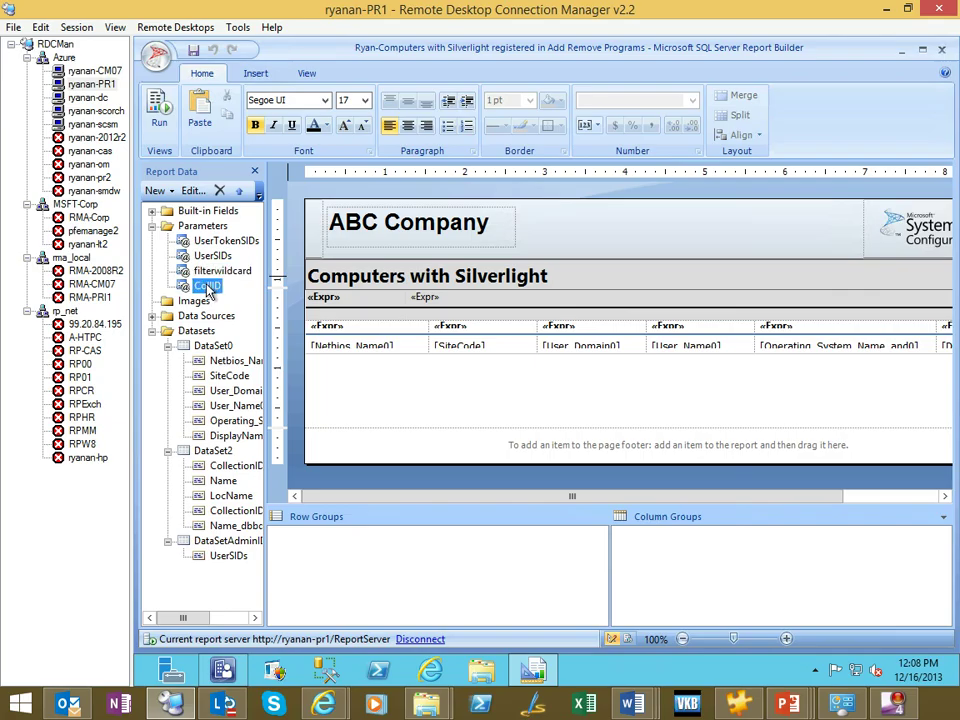
pyautogui.rightClick(208, 288)
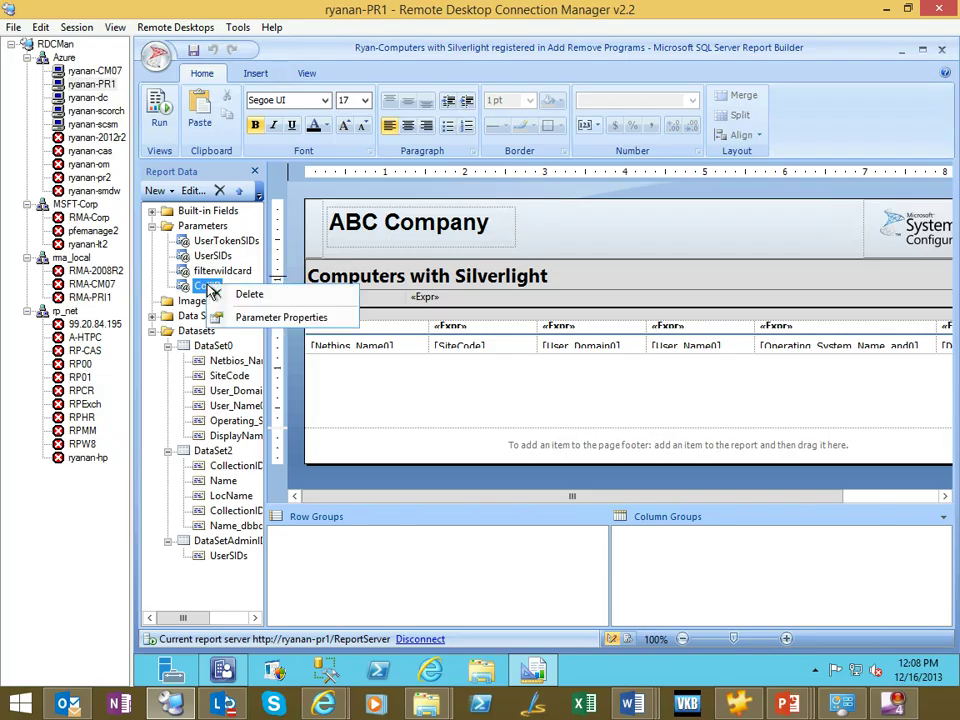
pyautogui.click(270, 318)
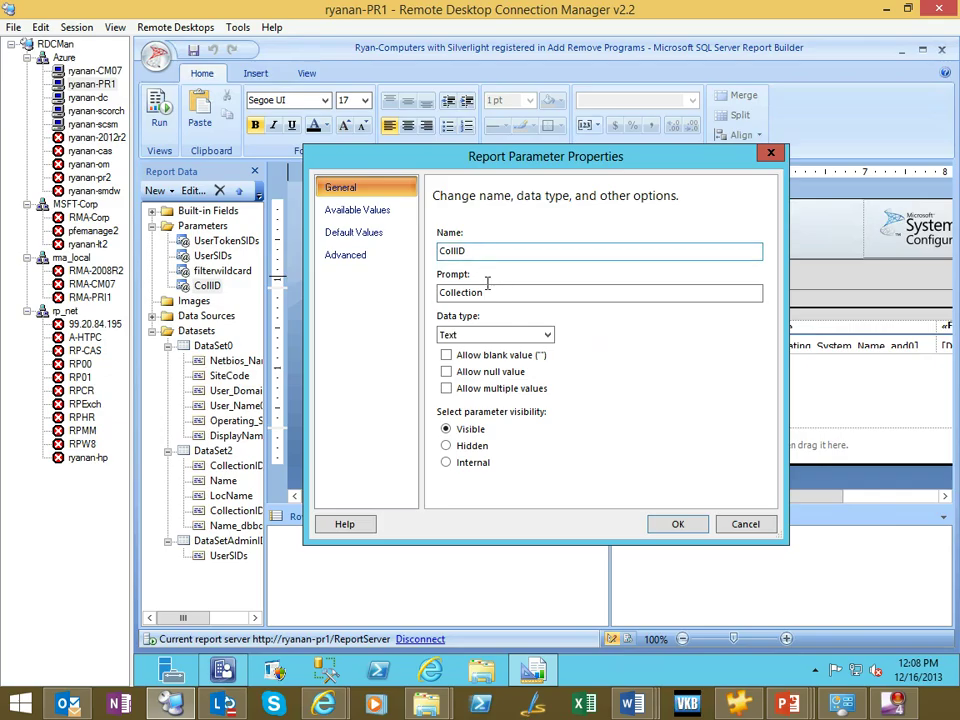
pyautogui.click(345, 232)
pyautogui.click(448, 266)
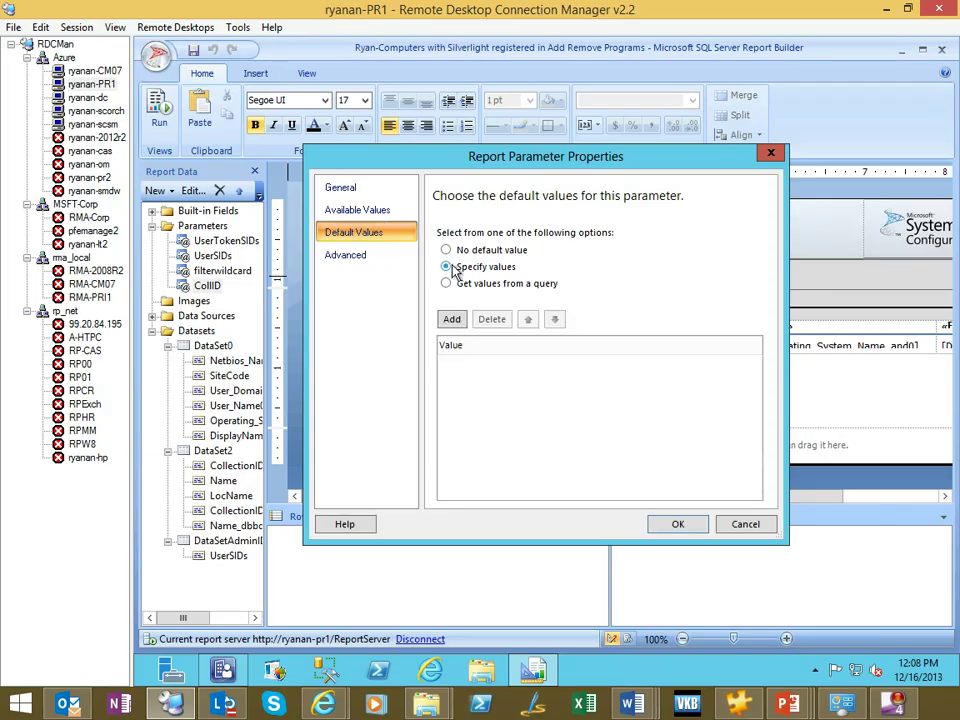
pyautogui.click(451, 319)
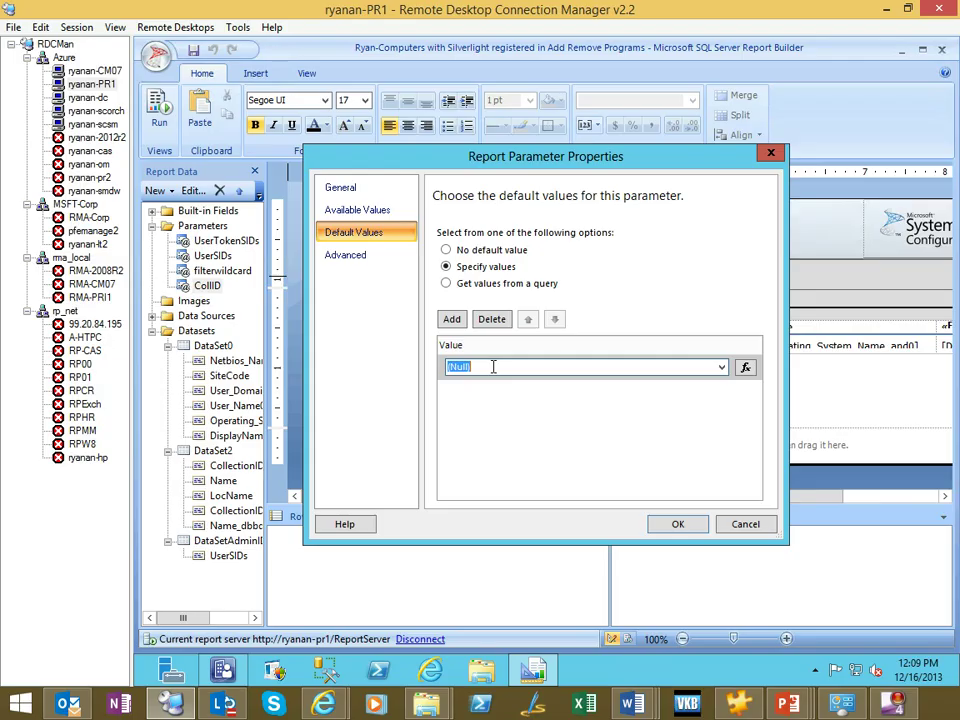
pyautogui.write('SMS00001')
pyautogui.click(678, 525)
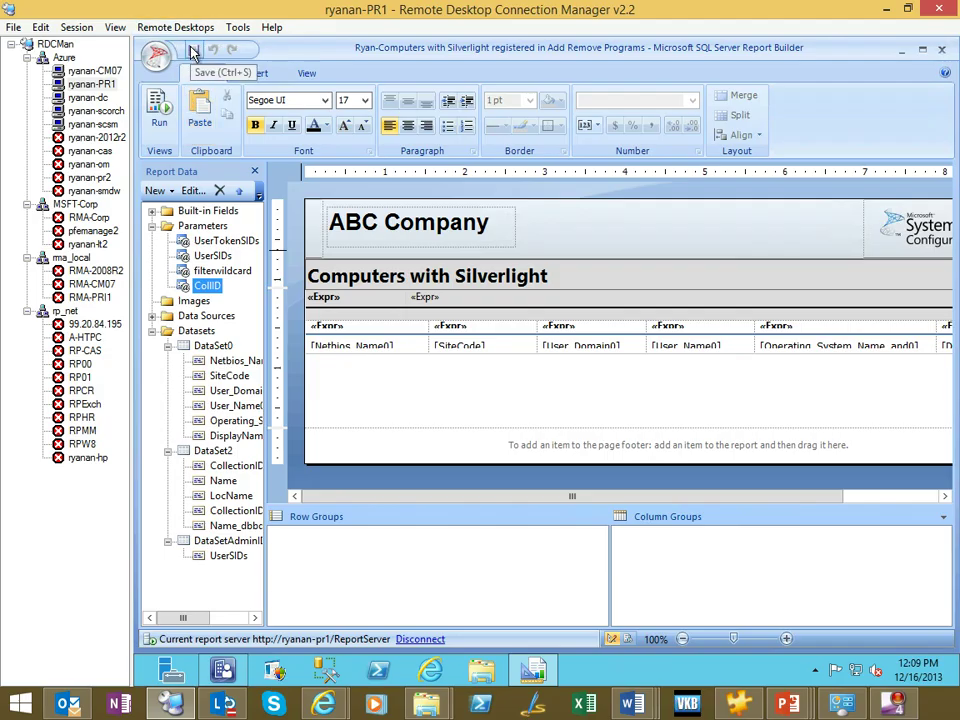
# - Run the report with its default parameters and review the header and the full list of computers
pyautogui.click(162, 108)
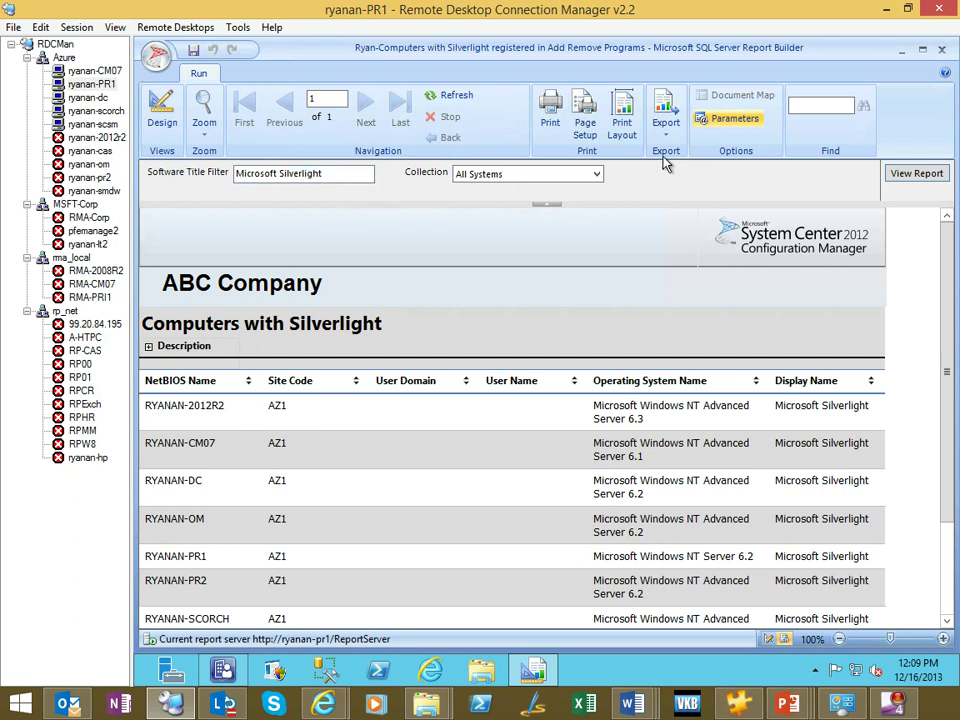
pyautogui.scroll(-3, 947, 548)
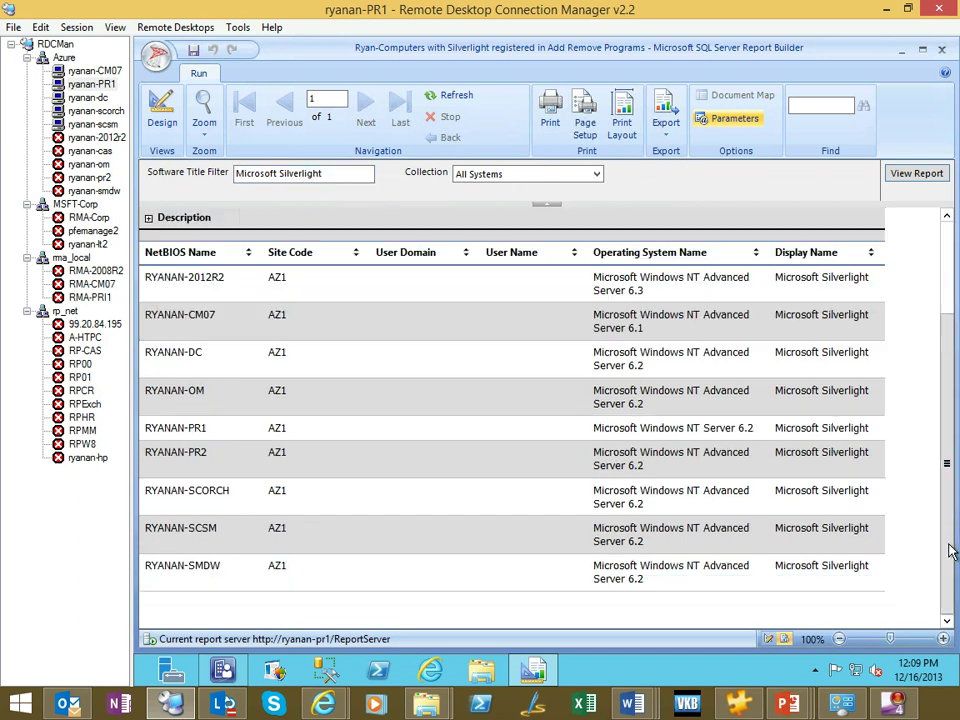
pyautogui.scroll(3, 947, 548)
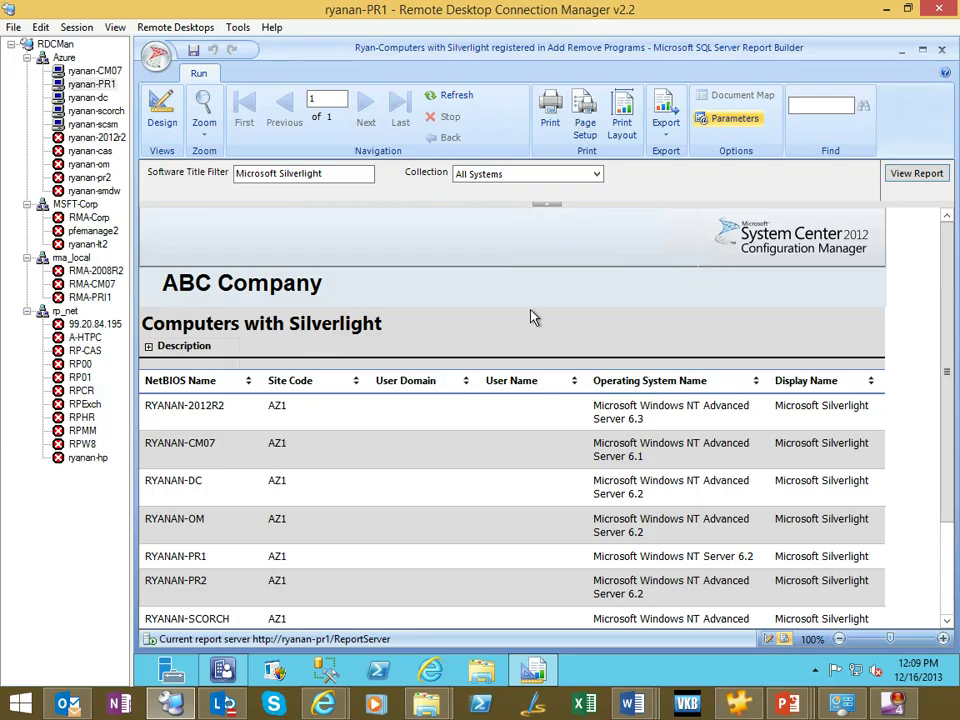
# - Close Report Builder and reload the "Software - Companies and Products" report list in the Configuration Manager console
pyautogui.click(945, 52)
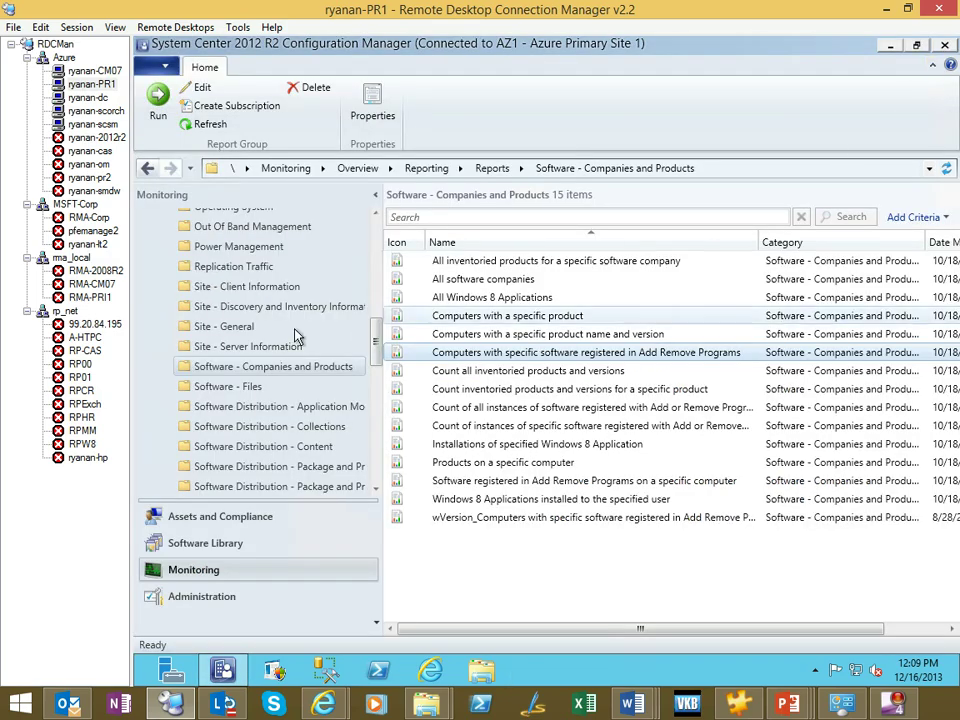
pyautogui.click(210, 125)
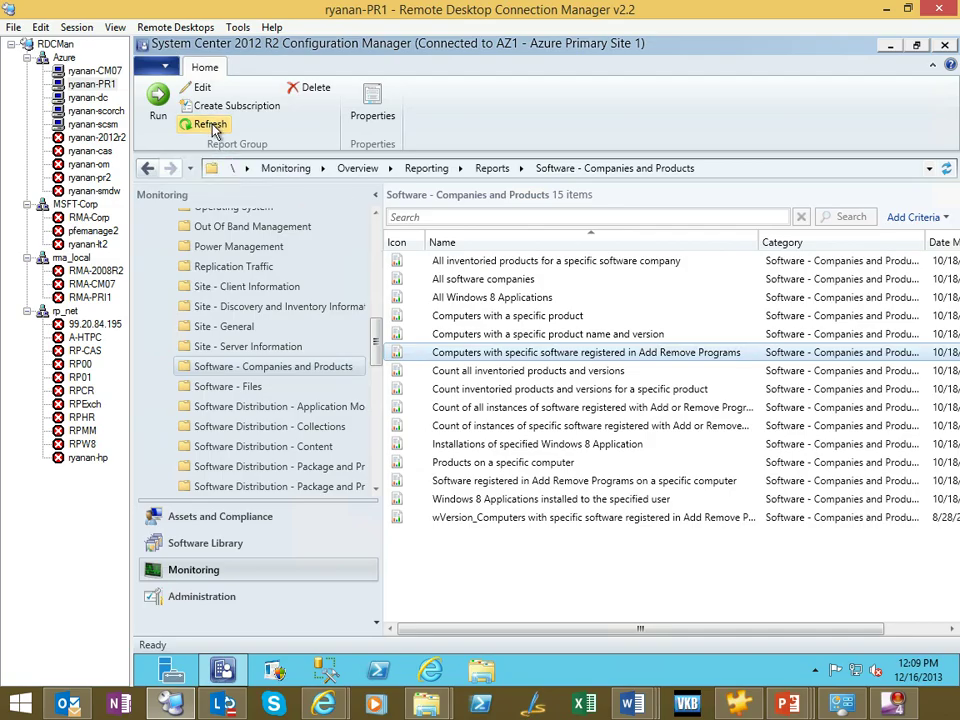
pyautogui.click(242, 344)
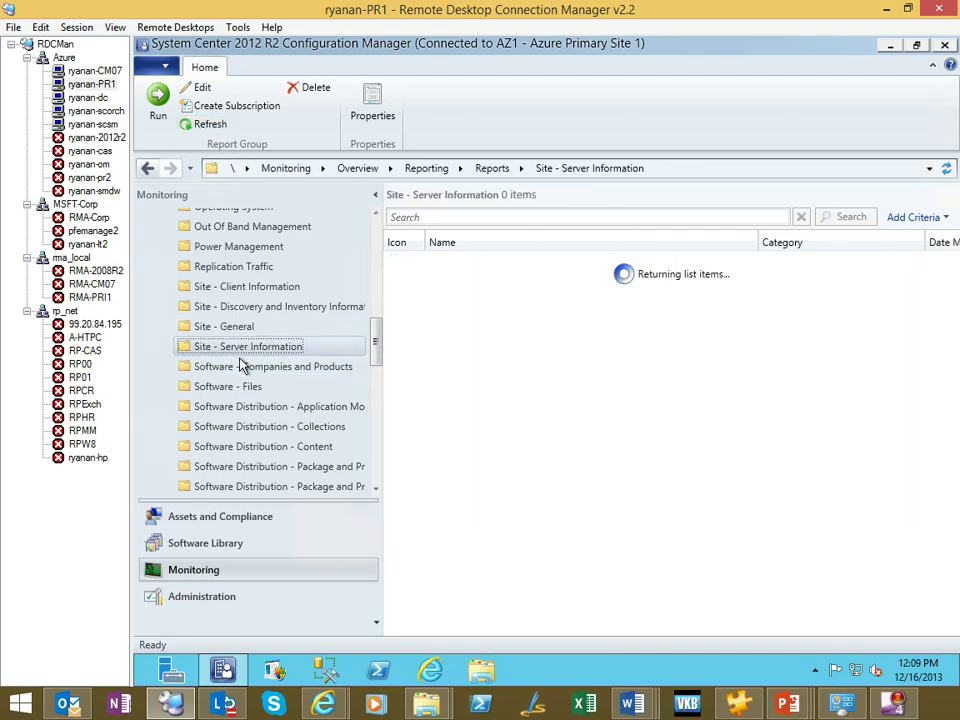
pyautogui.click(248, 368)
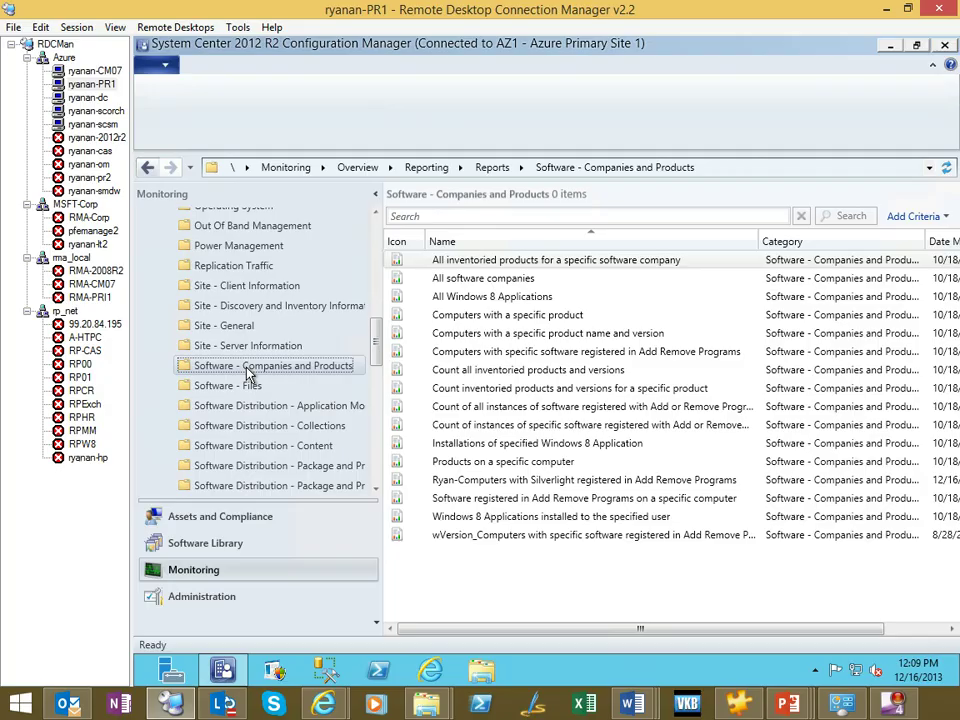
# - Run the customised Silverlight report from the console, look through the listed computers and close the report window
pyautogui.rightClick(490, 484)
pyautogui.click(519, 494)
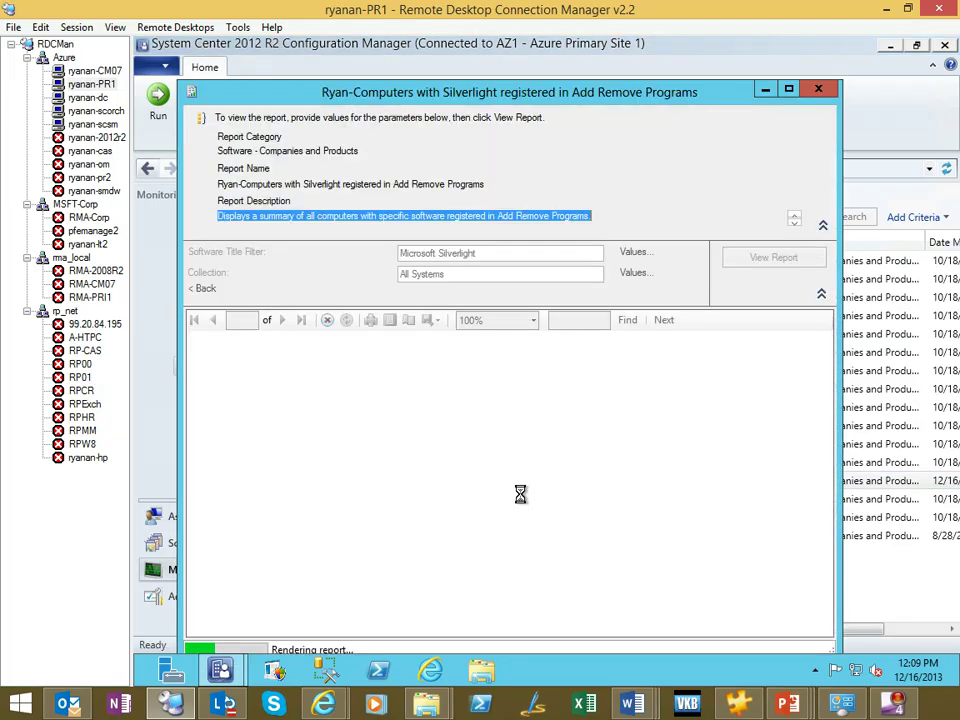
pyautogui.scroll(-3, 520, 560)
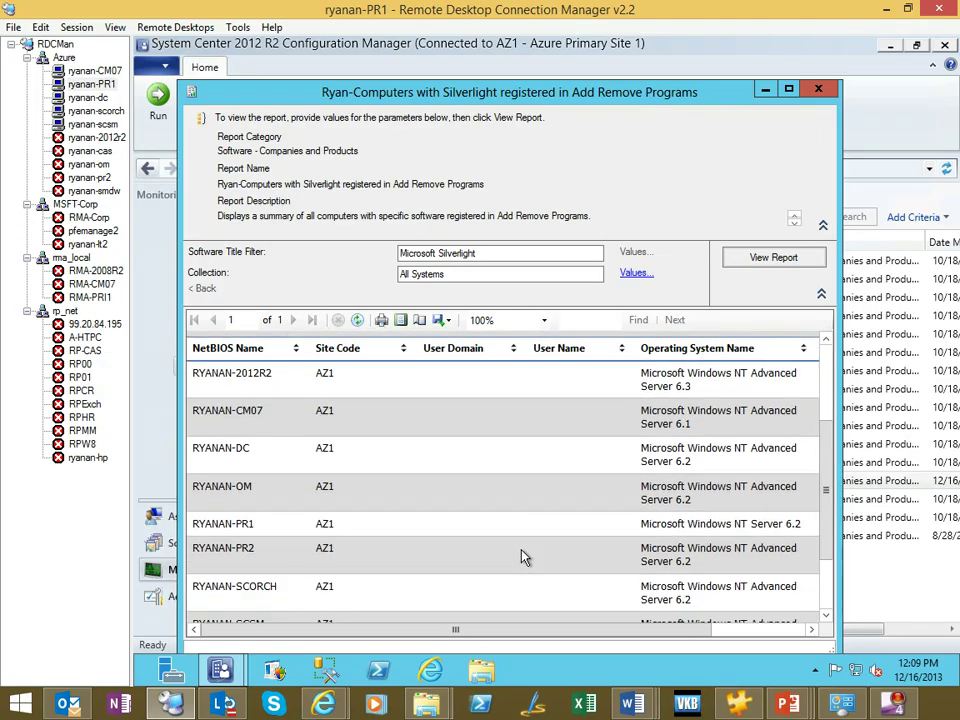
pyautogui.scroll(-2, 520, 557)
pyautogui.click(818, 89)
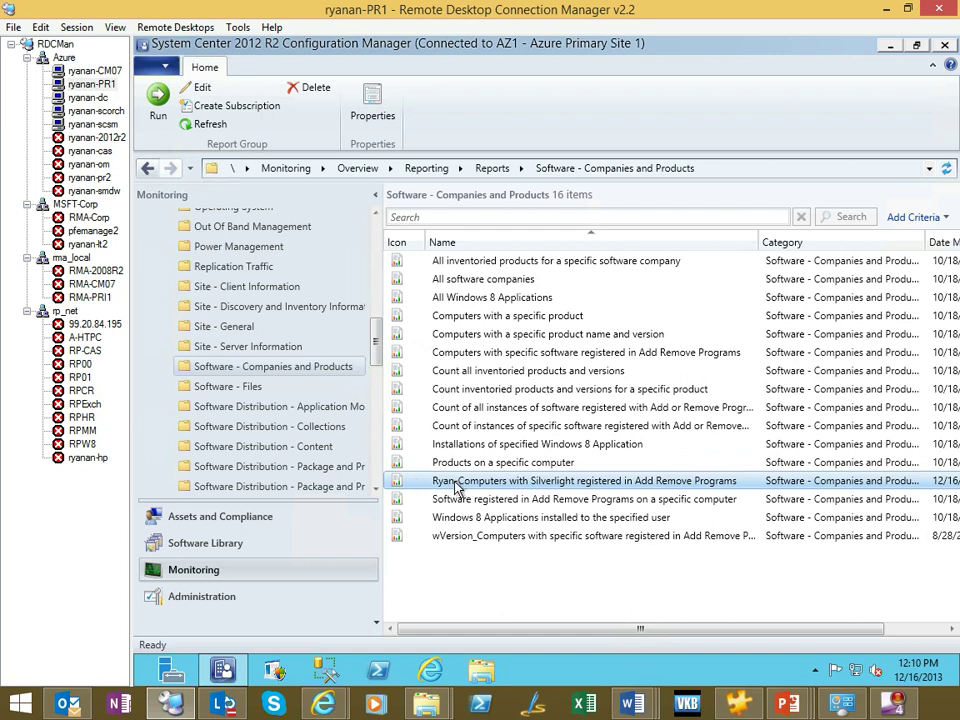
# - Show the Reporting overview in the Monitoring workspace and open its Report Manager link in the browser
pyautogui.rightClick(457, 486)
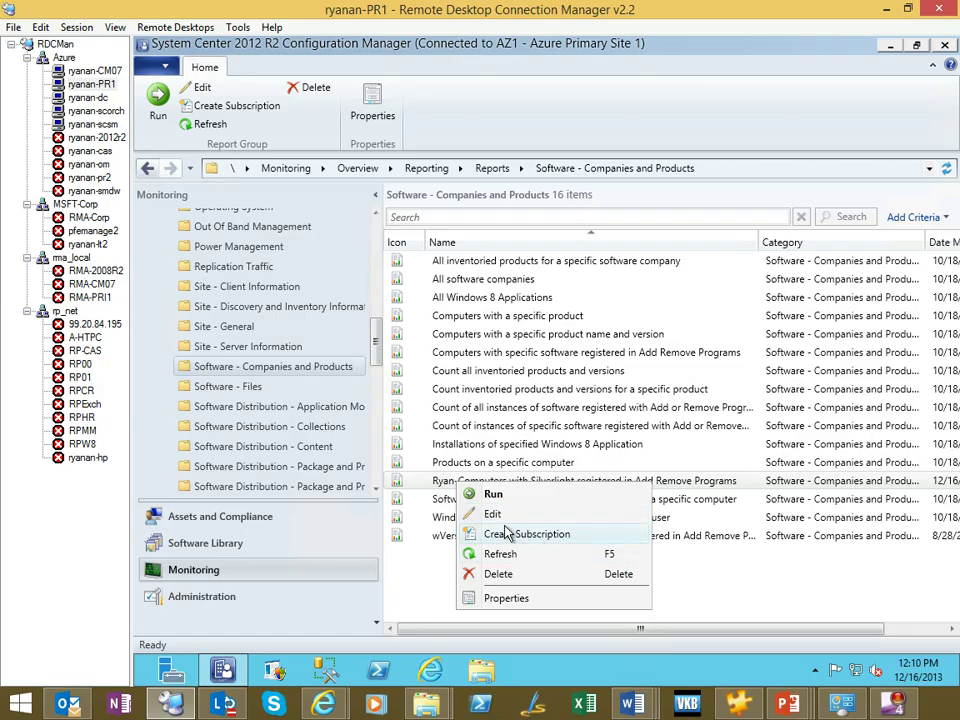
pyautogui.click(377, 326)
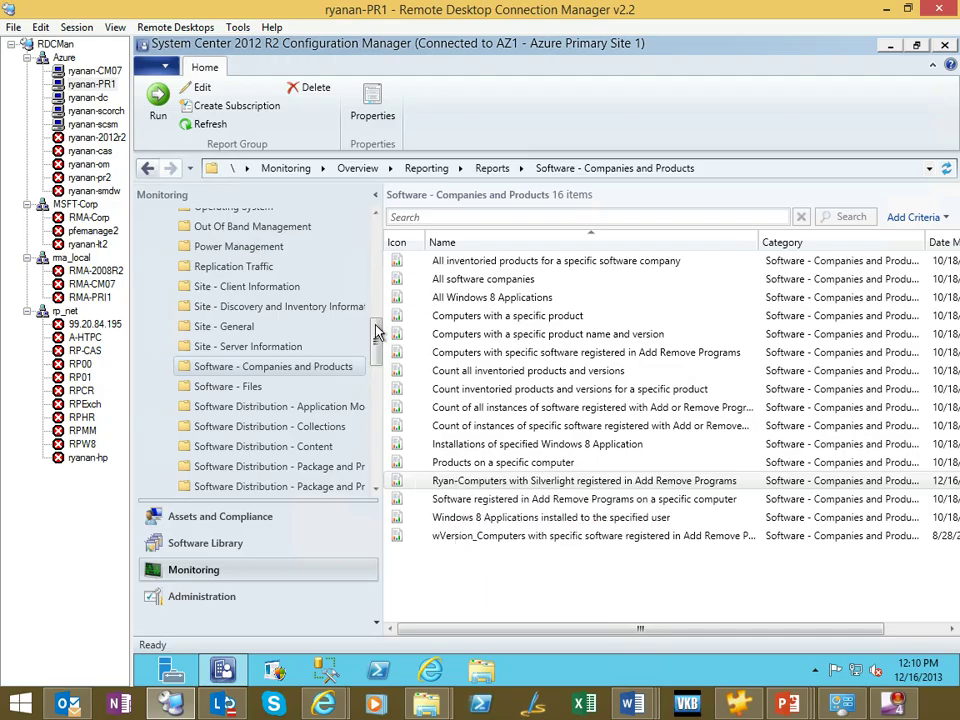
pyautogui.moveTo(377, 326); pyautogui.dragTo(378, 230)
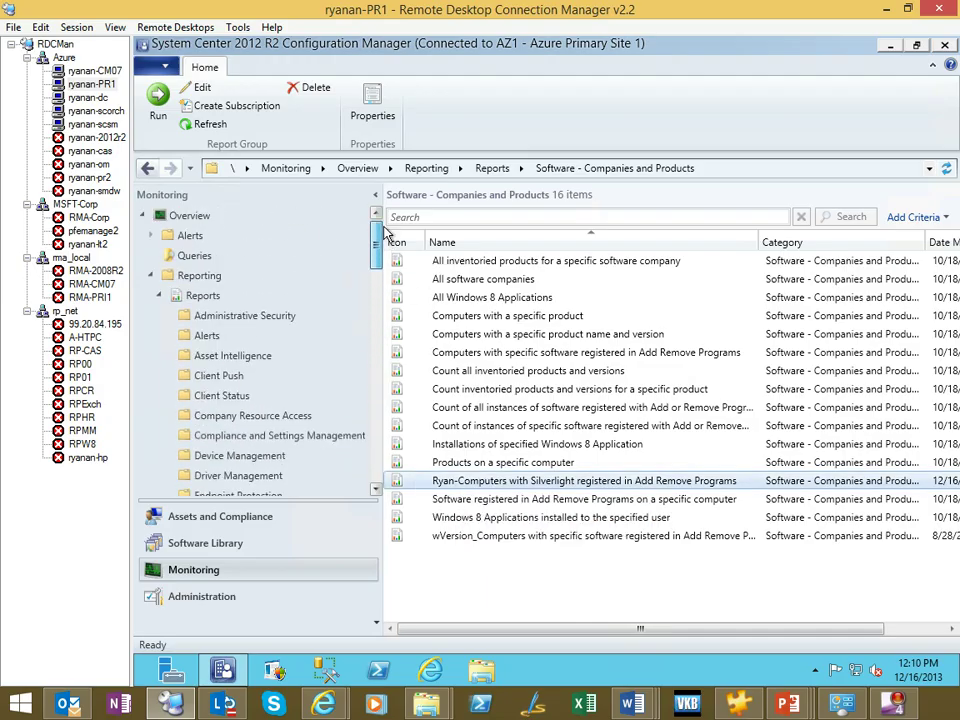
pyautogui.click(199, 283)
pyautogui.click(486, 494)
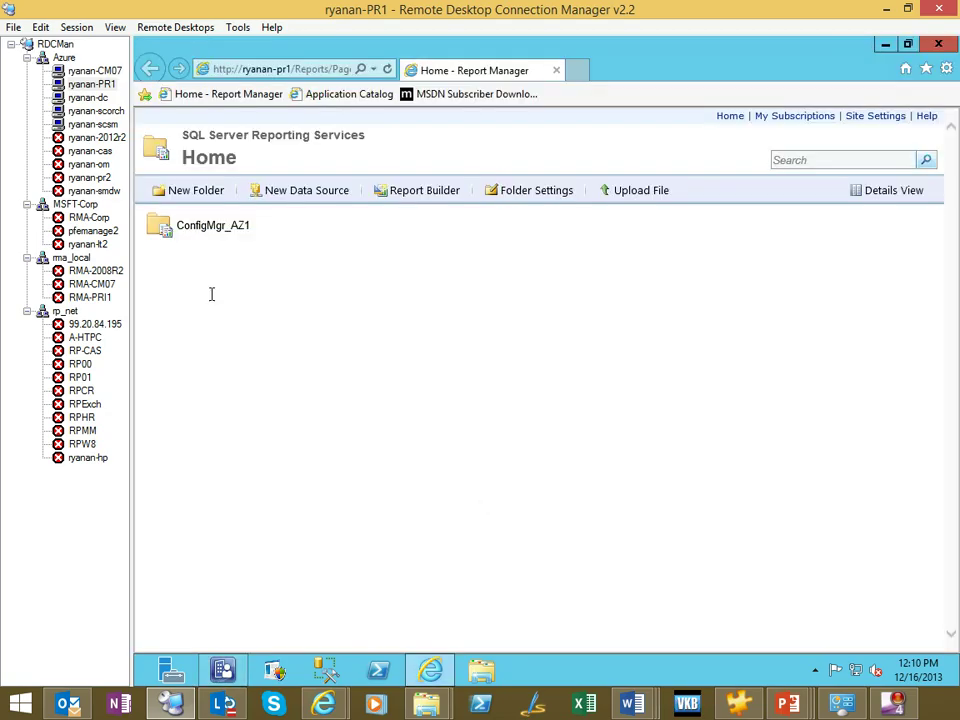
# - Open the customised Silverlight report from the "Software - Companies and Products" folder under ConfigMgr_AZ1 in Report Manager
pyautogui.click(225, 229)
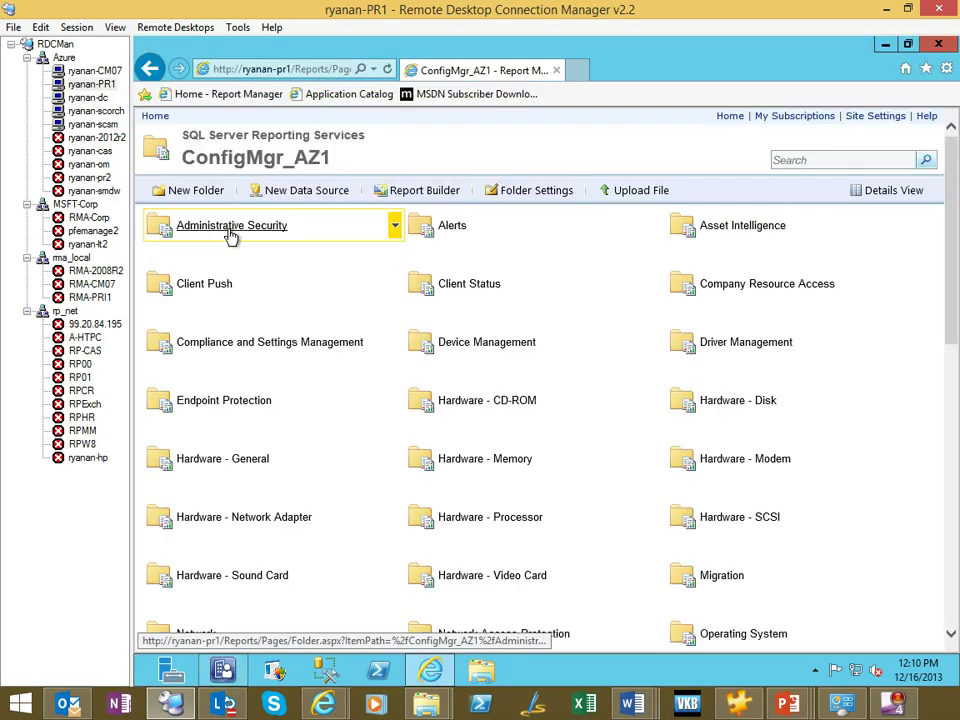
pyautogui.scroll(-5, 345, 320)
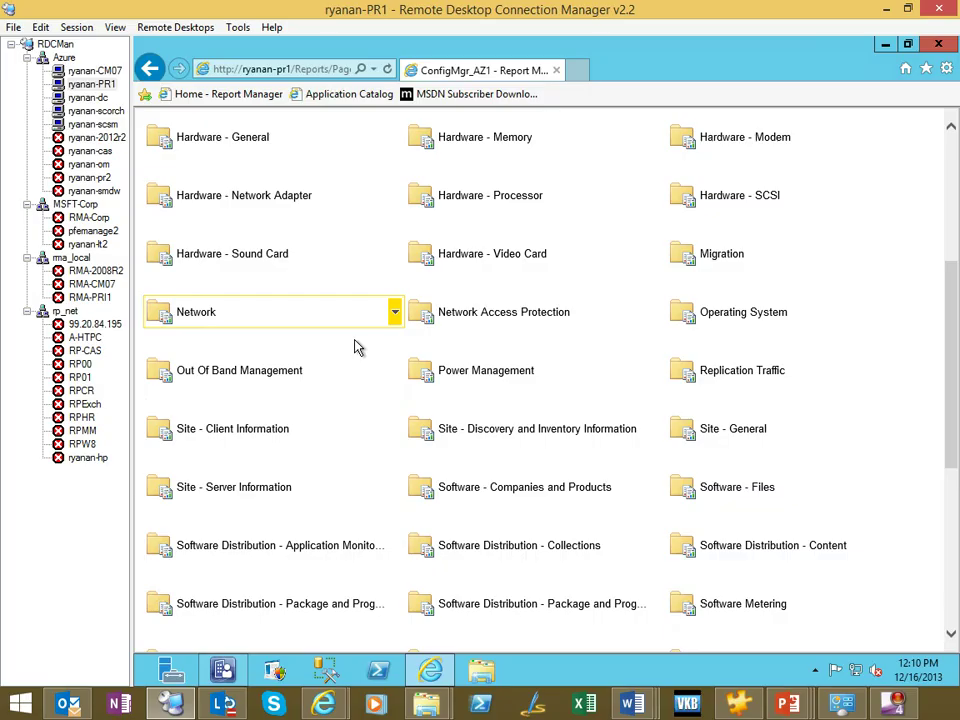
pyautogui.click(524, 487)
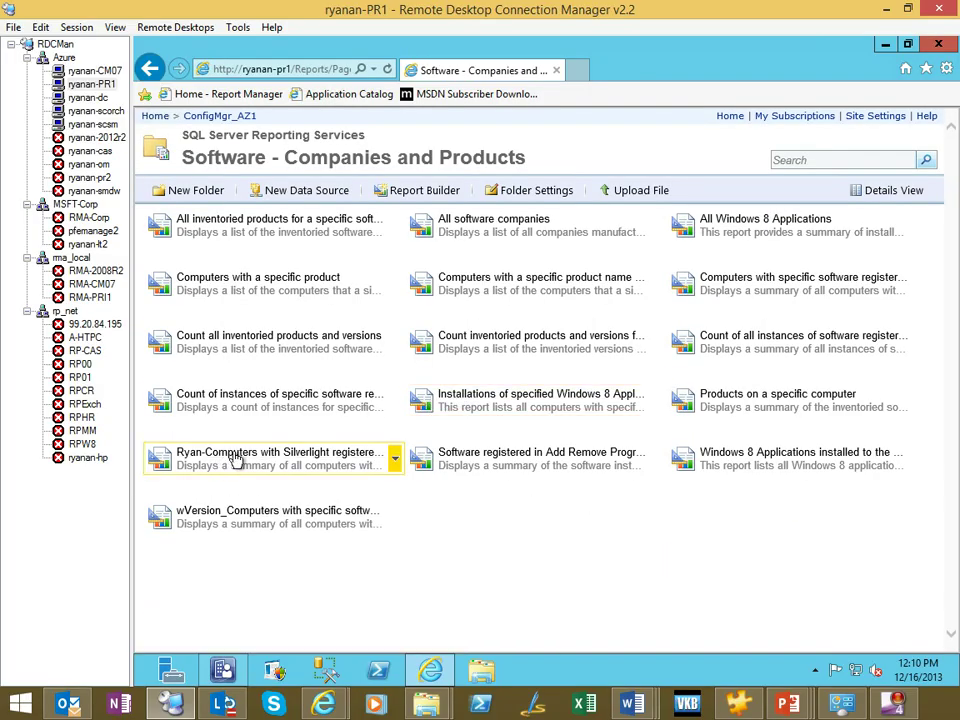
pyautogui.click(278, 455)
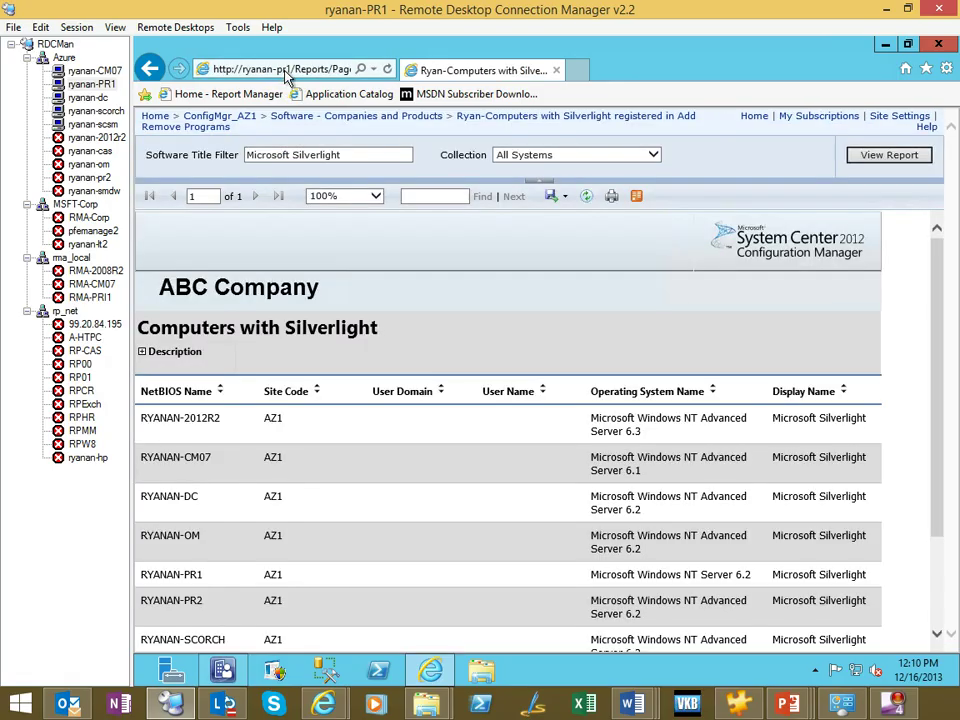
# - Copy the full web address of the opened Silverlight report
pyautogui.click(285, 70)
pyautogui.rightClick(306, 70)
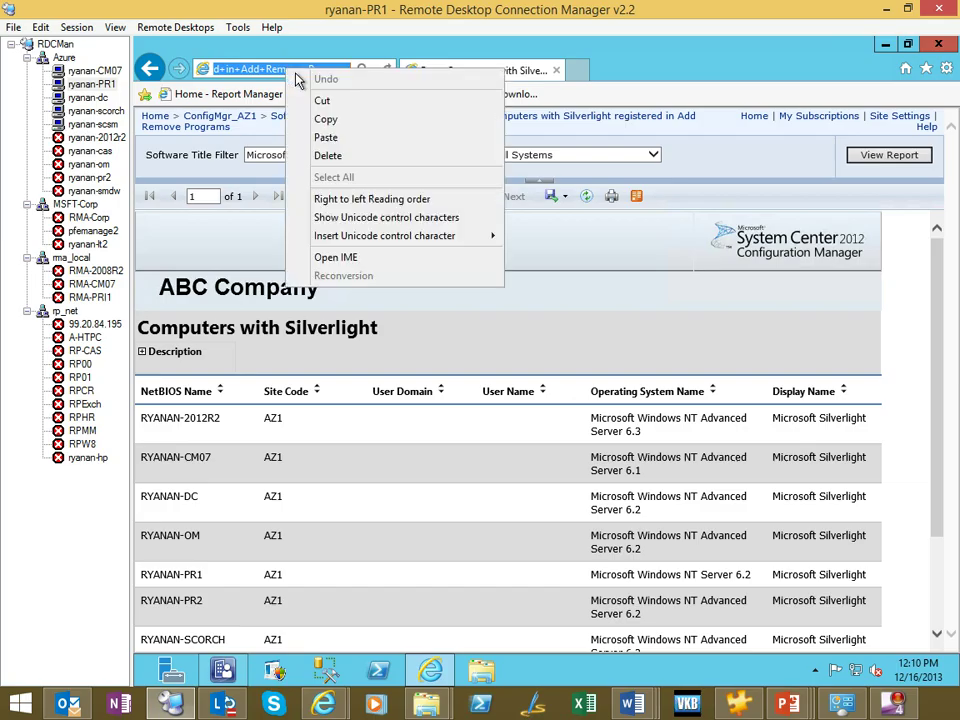
pyautogui.click(326, 119)
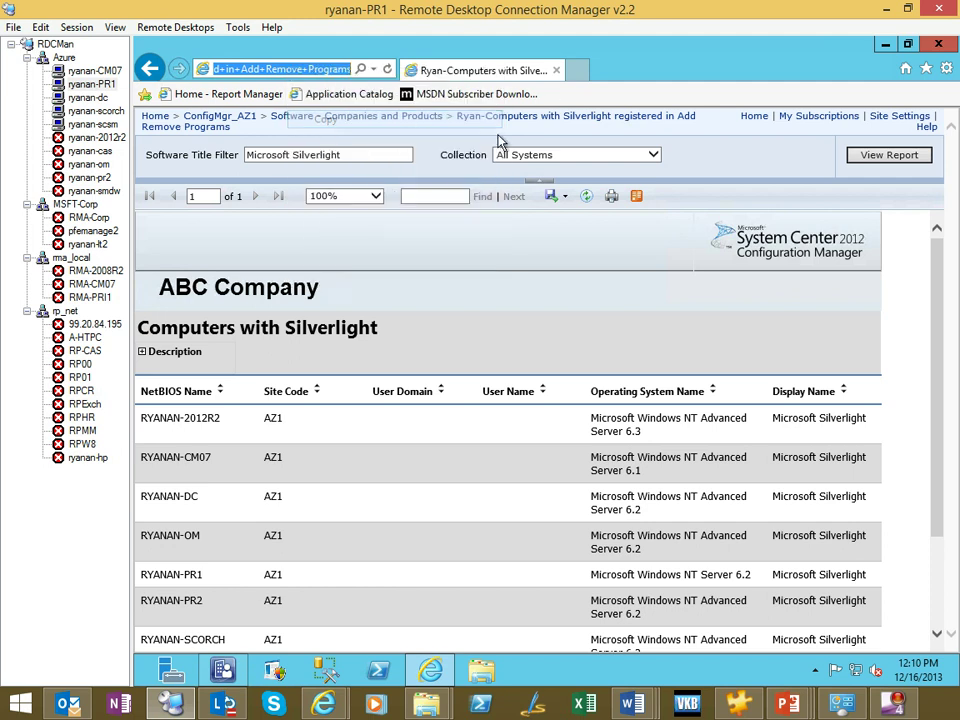
# - Load the copied report address in a new browser tab and review the full list of computers
pyautogui.click(583, 71)
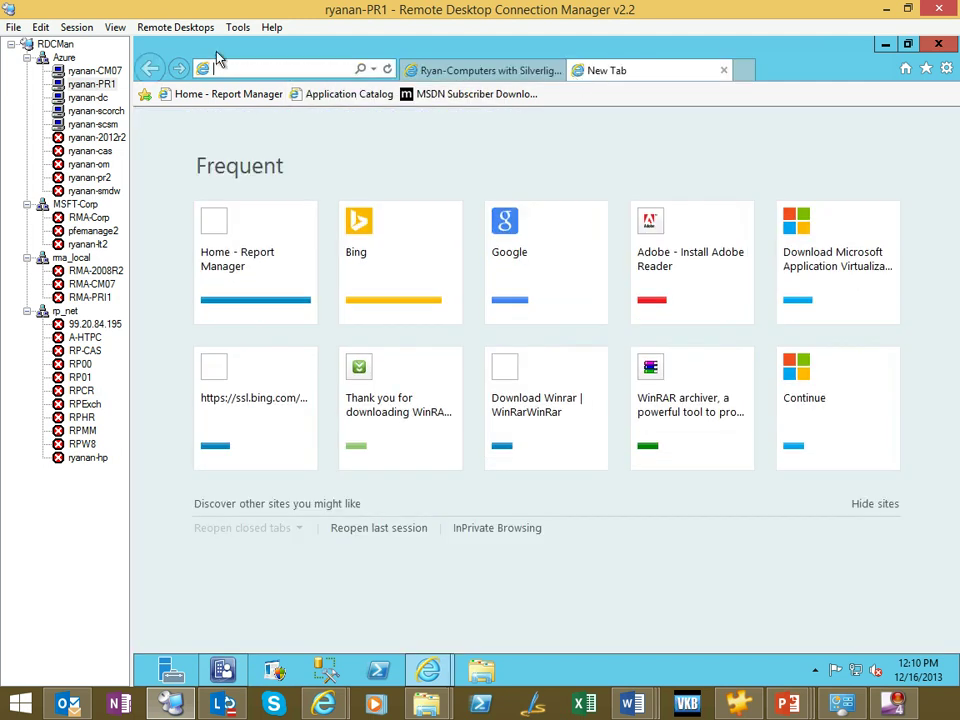
pyautogui.rightClick(265, 74)
pyautogui.click(287, 72)
pyautogui.hotkey('ctrl', 'v')
pyautogui.press('Return')
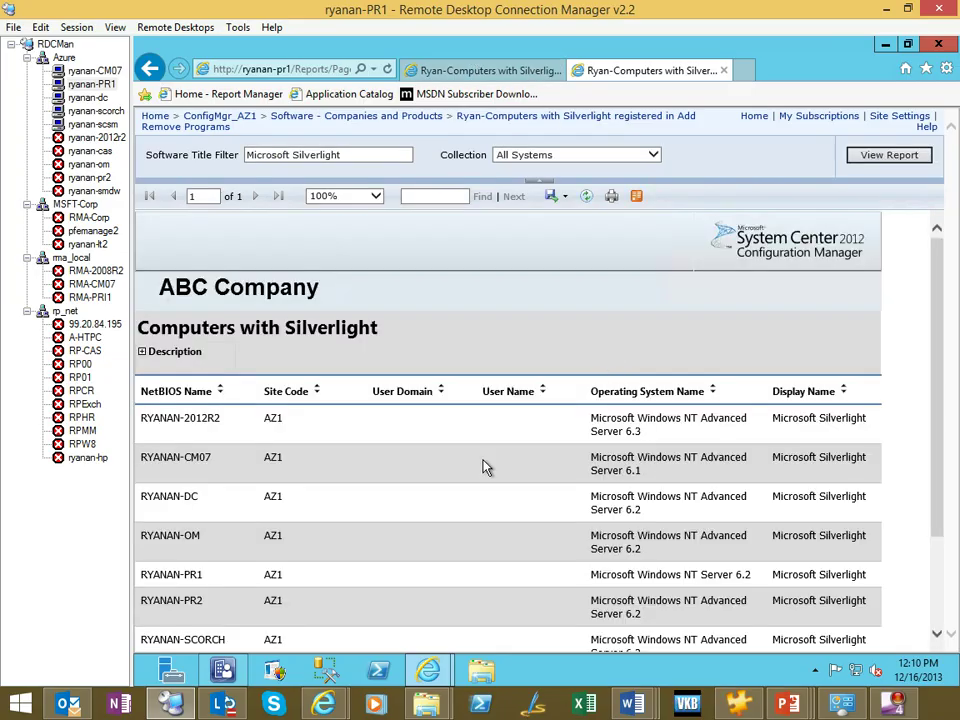
pyautogui.scroll(-3, 452, 493)
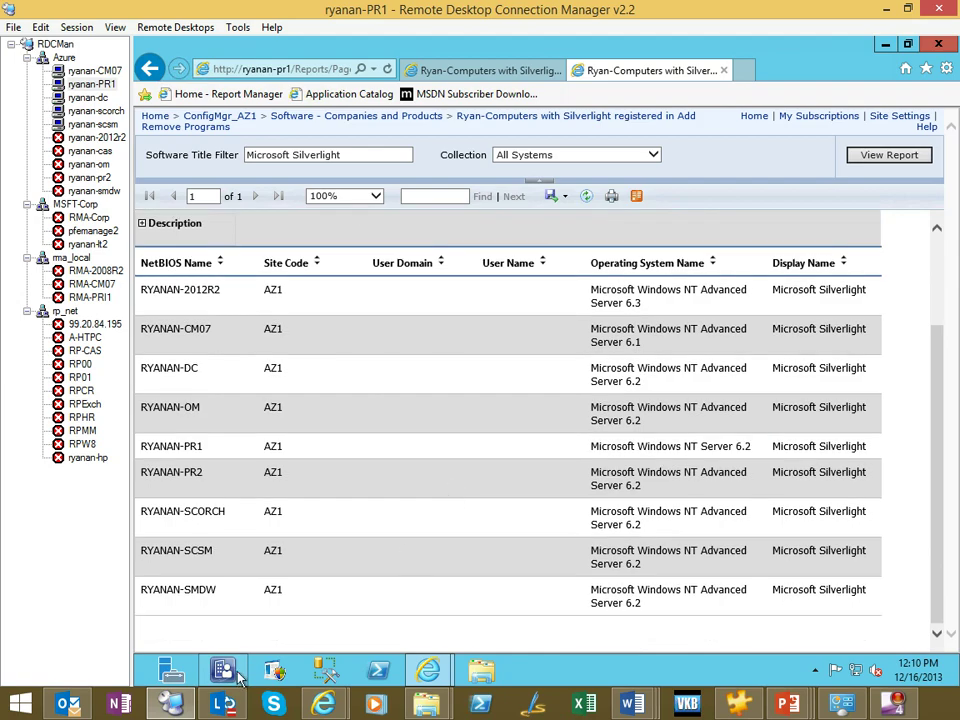